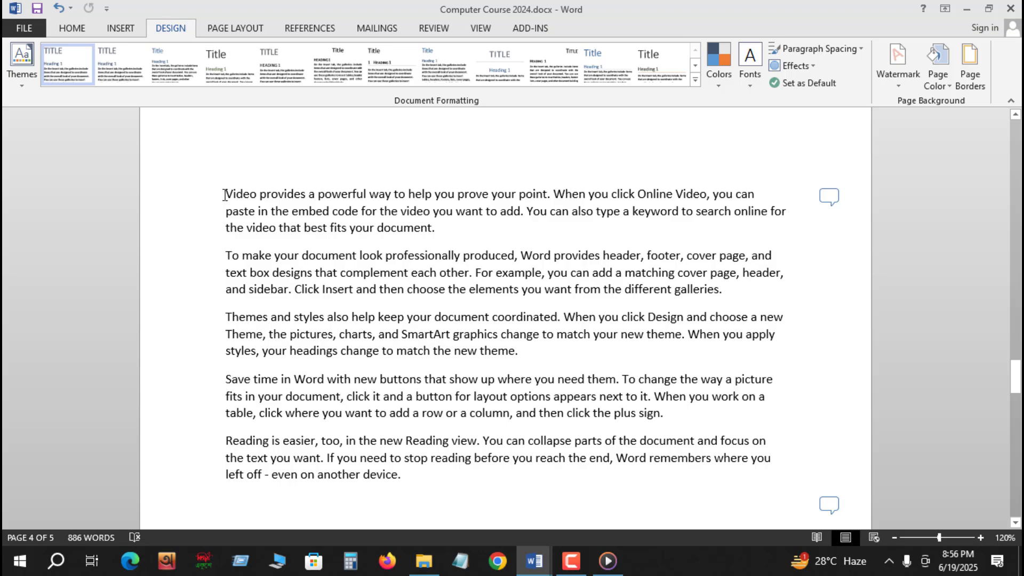
Select the five body paragraphs on the page and apply the Facet theme to the document.
{"action": "left_click_drag", "start_coordinate": [225, 194], "coordinate": [559, 475]}
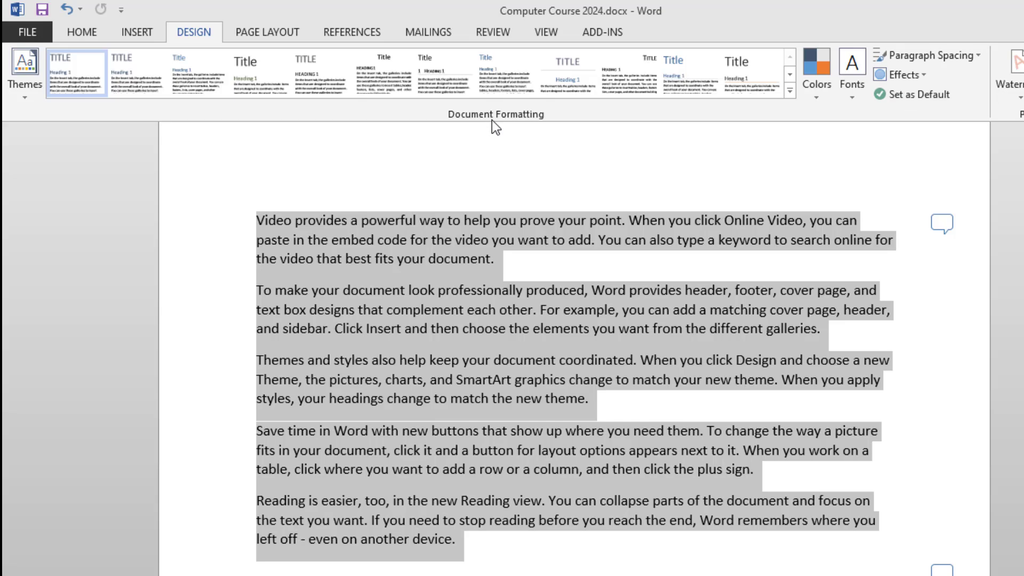
{"action": "left_click", "coordinate": [24, 100]}
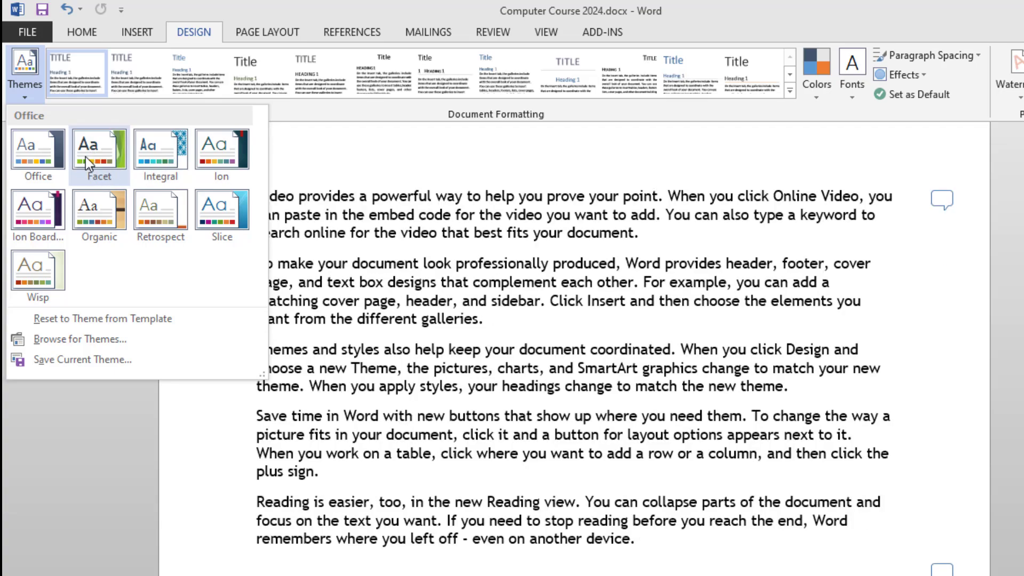
{"action": "left_click", "coordinate": [85, 158]}
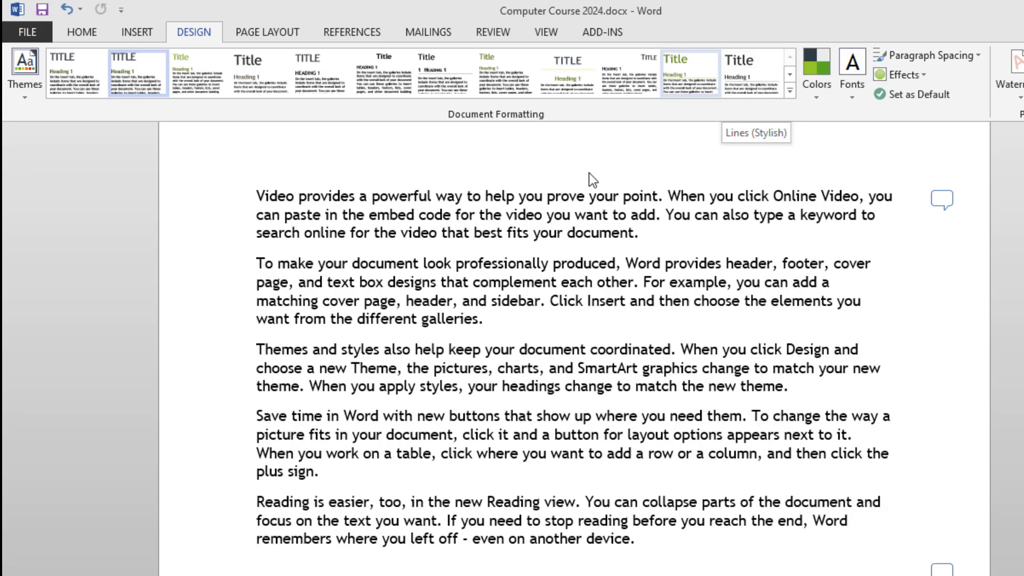
Select all the text and apply the Blue Green theme color set to the document.
{"action": "key", "text": "ctrl+a"}
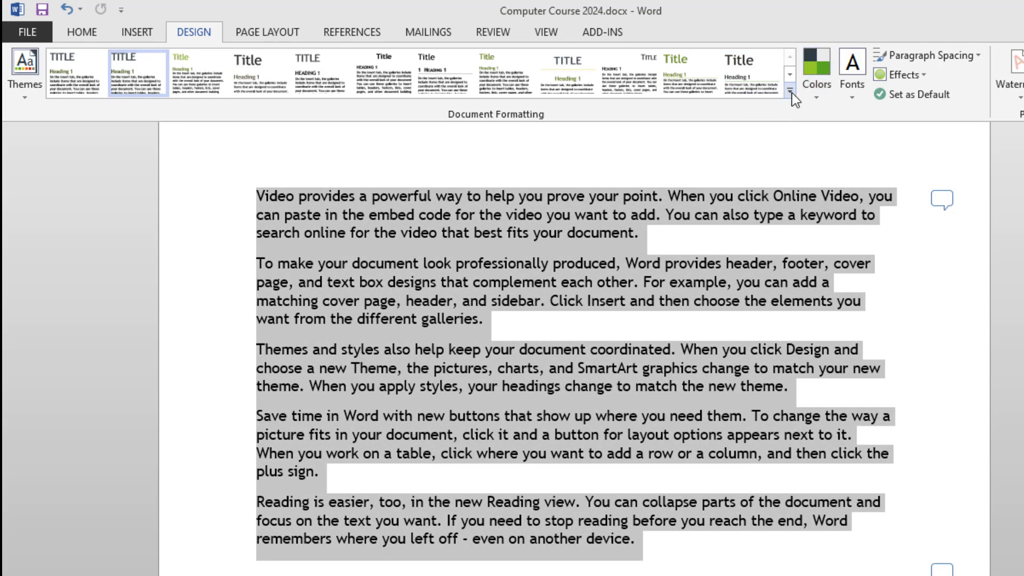
{"action": "left_click", "coordinate": [790, 91]}
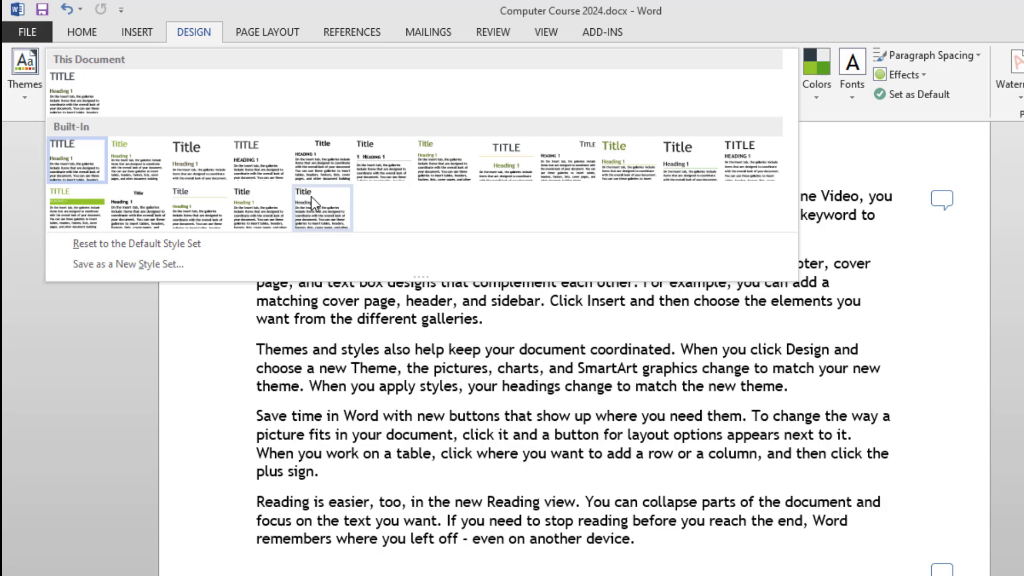
{"action": "left_click", "coordinate": [879, 142]}
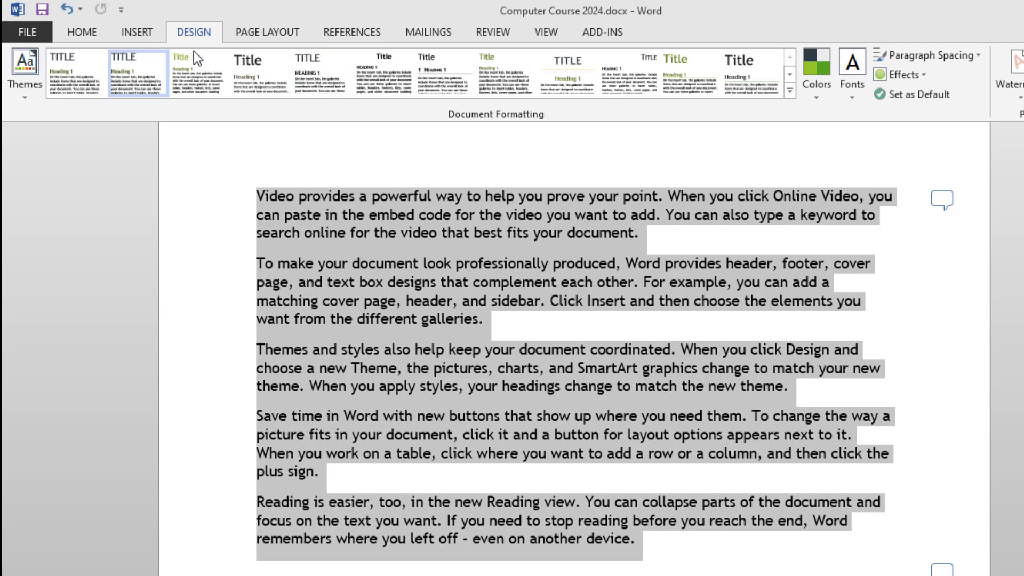
{"action": "left_click", "coordinate": [824, 100]}
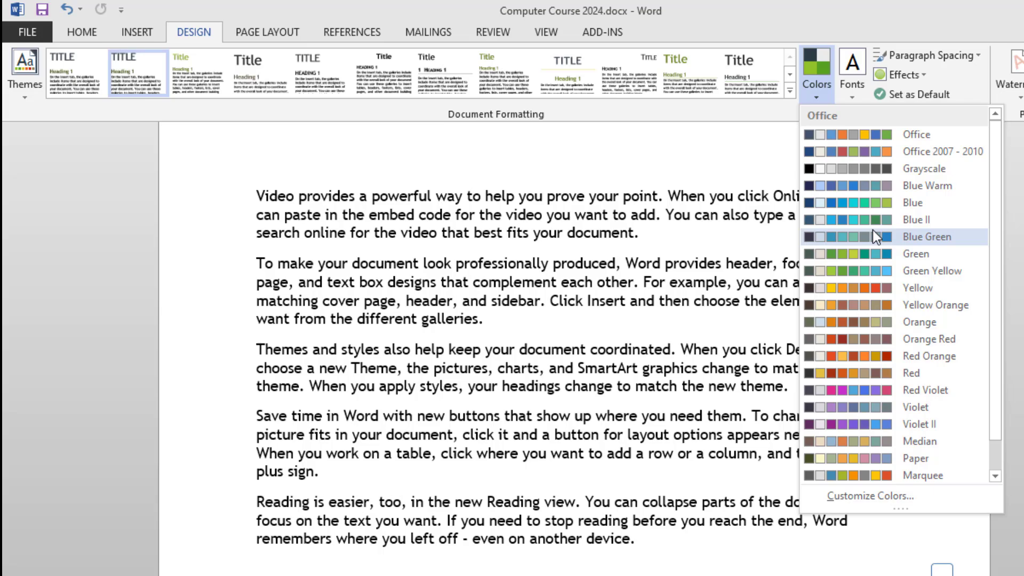
{"action": "left_click", "coordinate": [873, 230]}
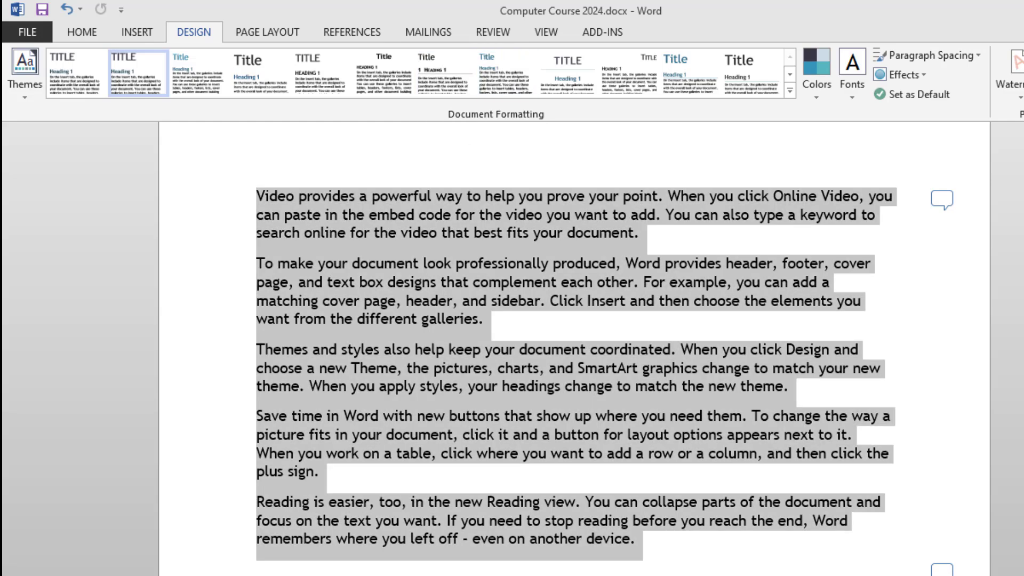
Change the document's theme fonts to Garamond and select all the text.
{"action": "left_click", "coordinate": [854, 99]}
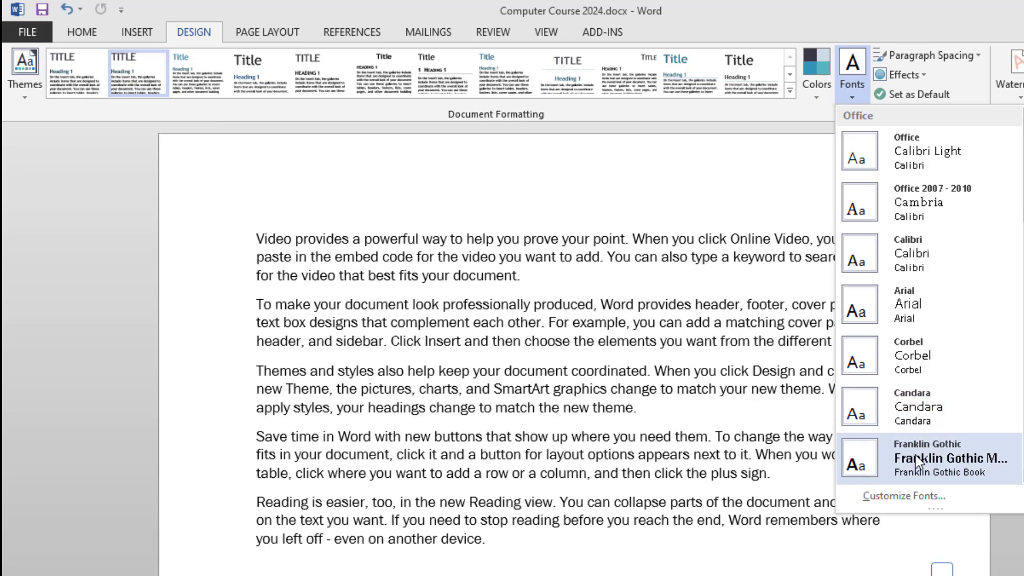
{"action": "scroll", "coordinate": [921, 390], "scroll_direction": "down", "scroll_amount": 5}
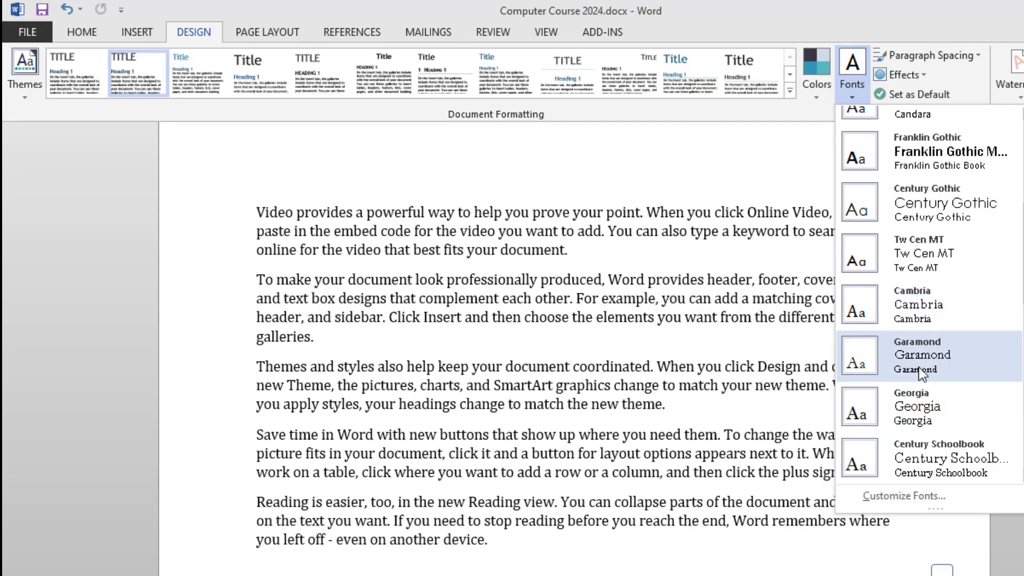
{"action": "left_click", "coordinate": [920, 363]}
{"action": "key", "text": "ctrl+a"}
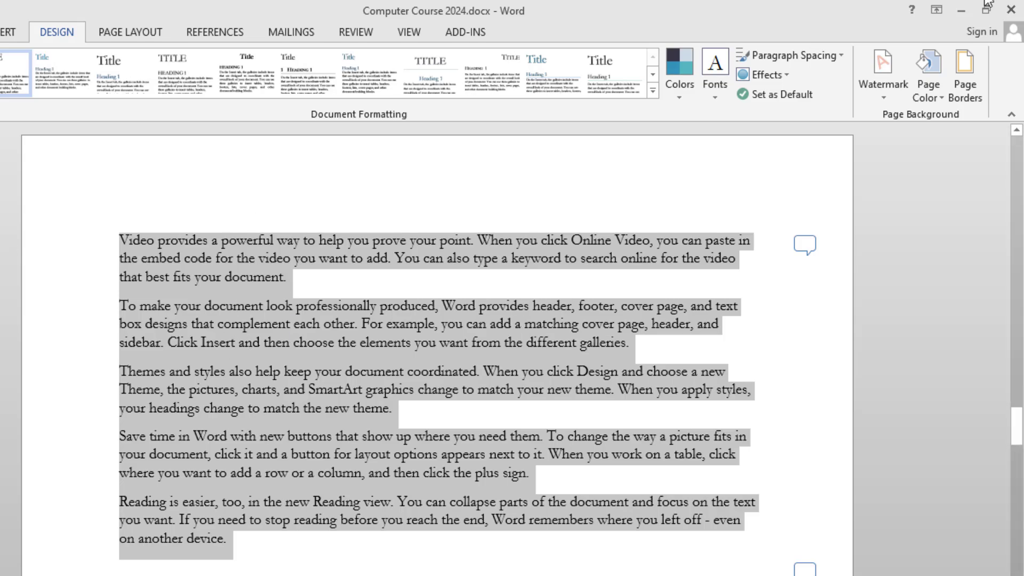
Insert an empty paragraph after the first paragraph and another one after the second paragraph.
{"action": "left_click", "coordinate": [836, 59]}
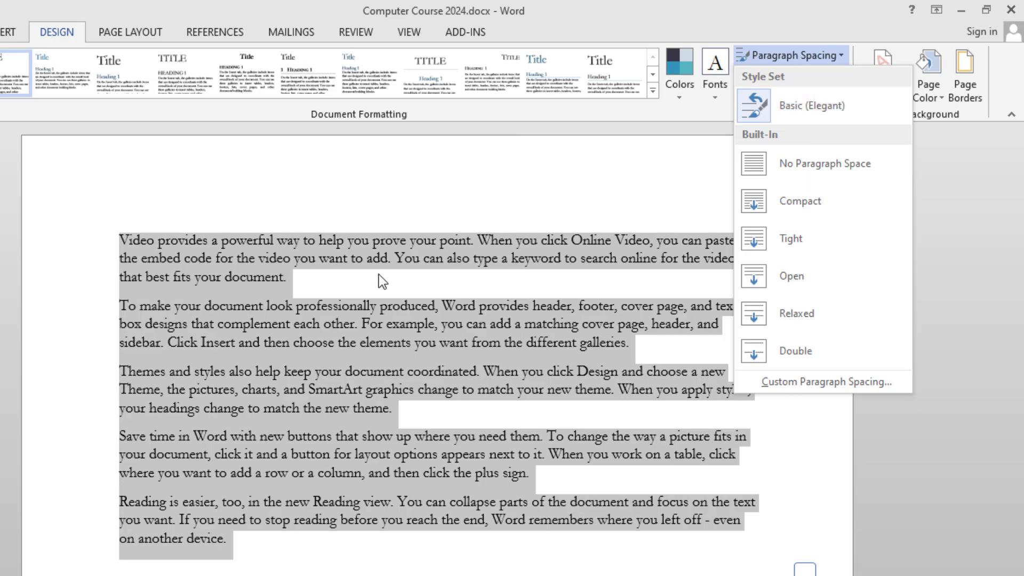
{"action": "left_click", "coordinate": [335, 272]}
{"action": "left_click", "coordinate": [315, 278]}
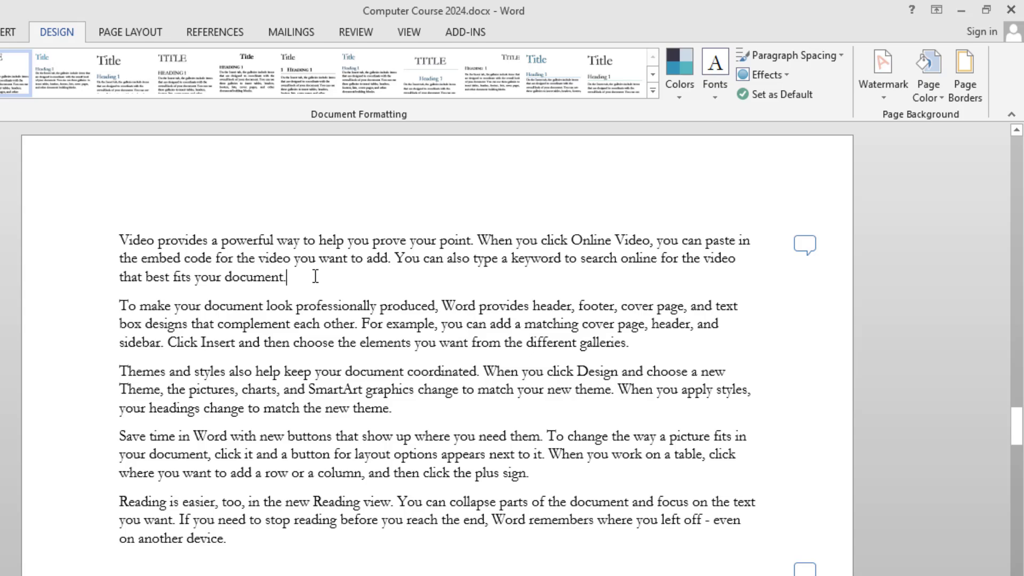
{"action": "key", "text": "Return"}
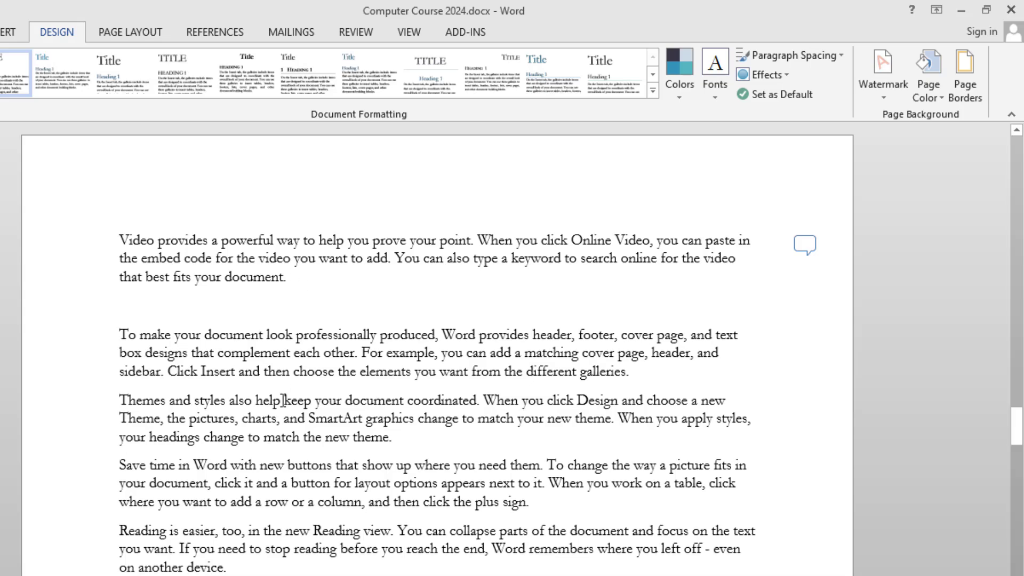
{"action": "left_click", "coordinate": [664, 375]}
{"action": "key", "text": "Return"}
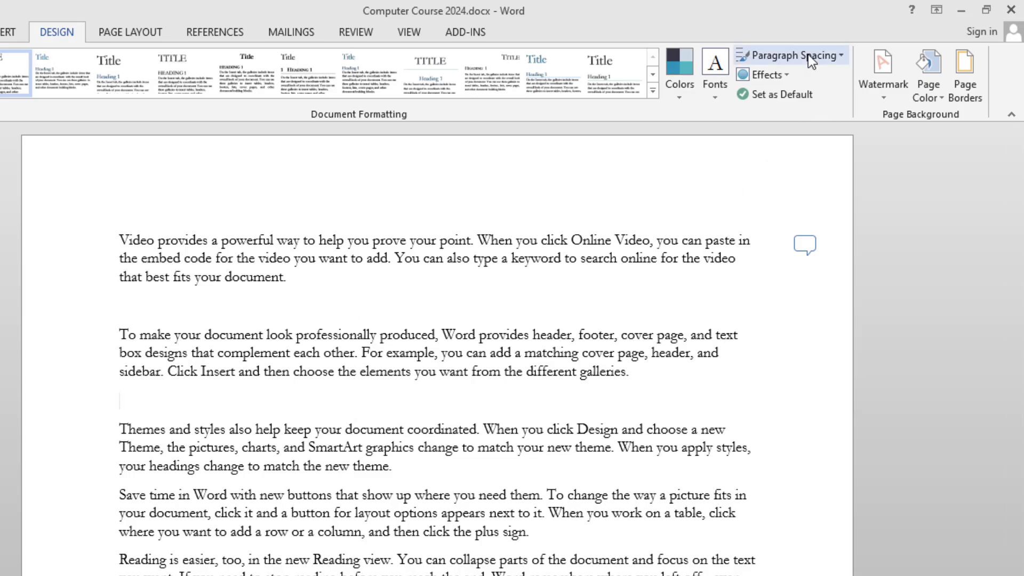
{"action": "left_click", "coordinate": [779, 75]}
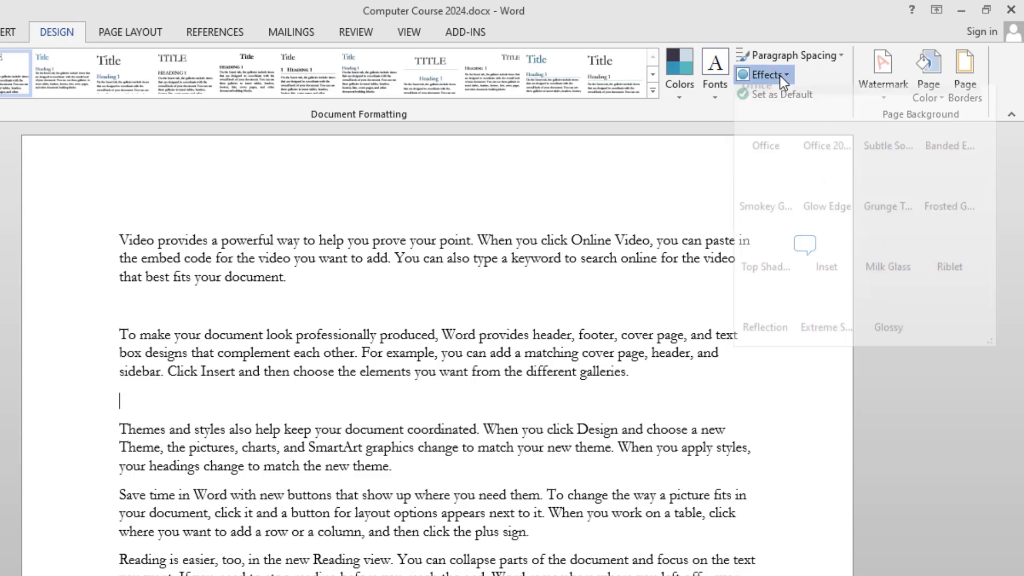
{"action": "left_click", "coordinate": [780, 76]}
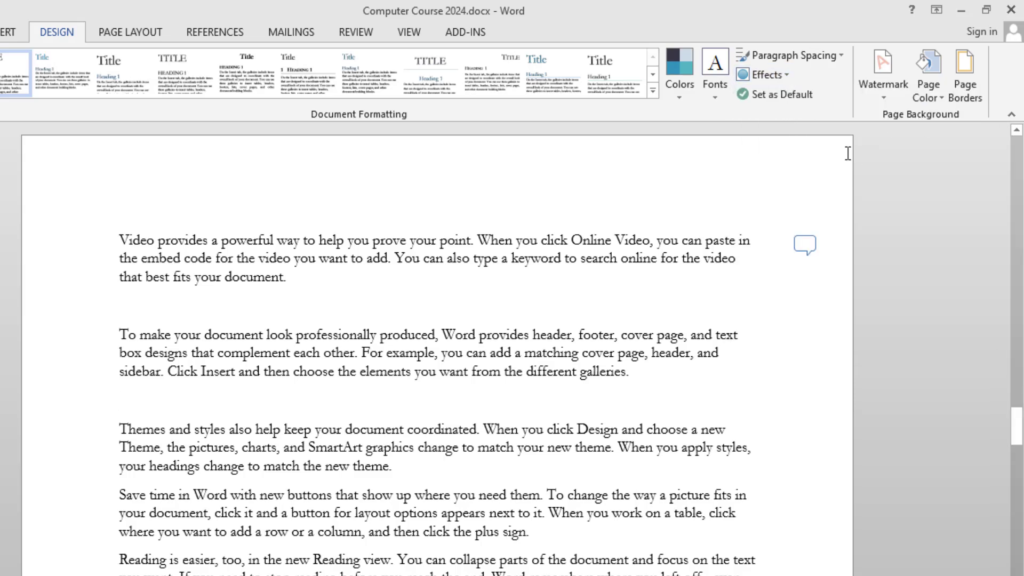
Add the built-in CONFIDENTIAL 1 watermark to the document and check it on the pages.
{"action": "left_click", "coordinate": [887, 93]}
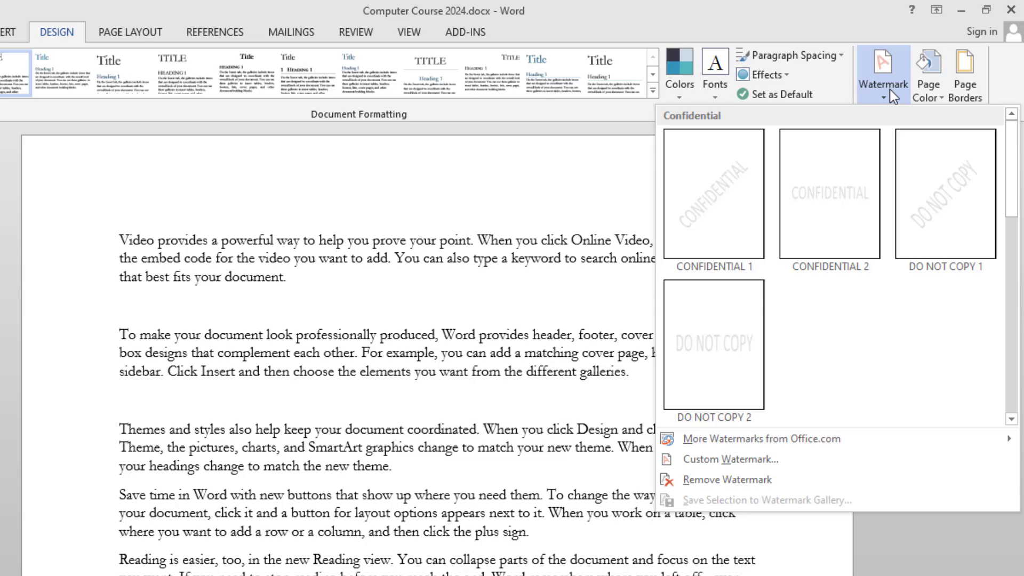
{"action": "left_click", "coordinate": [708, 210]}
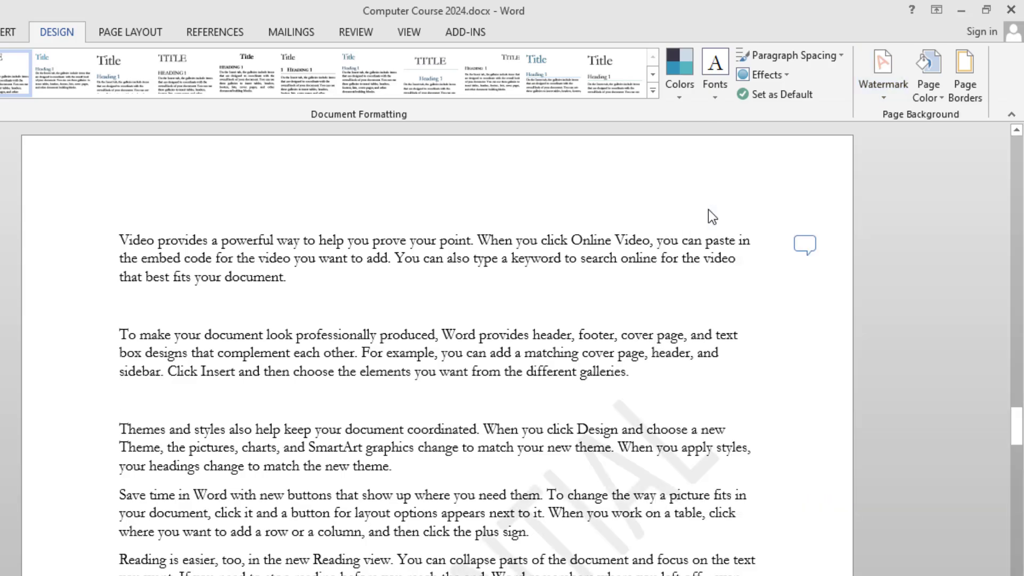
{"action": "scroll", "coordinate": [476, 511], "scroll_direction": "down", "scroll_amount": 2}
{"action": "scroll", "coordinate": [476, 510], "scroll_direction": "down", "scroll_amount": 7}
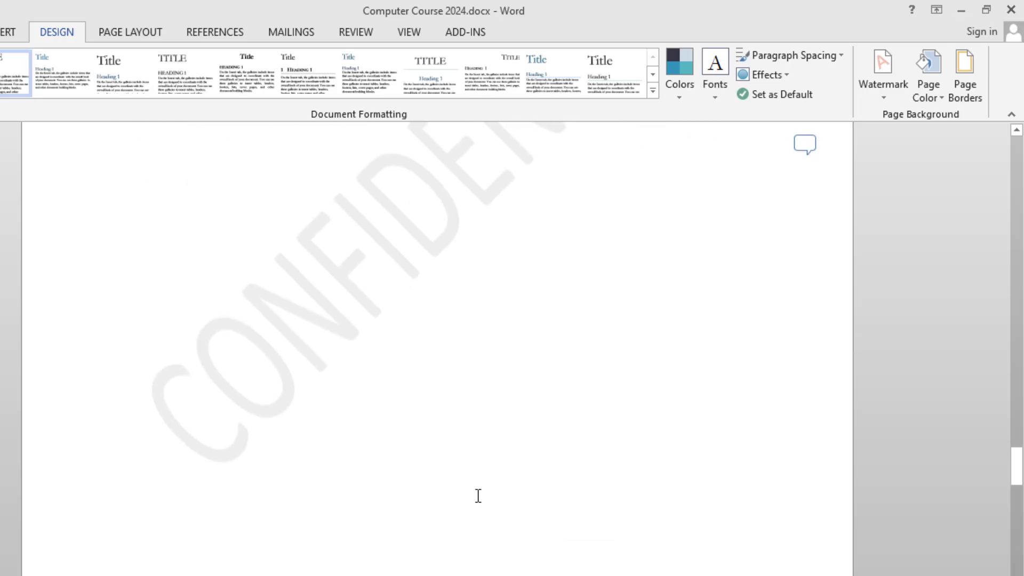
{"action": "scroll", "coordinate": [478, 494], "scroll_direction": "up", "scroll_amount": 3}
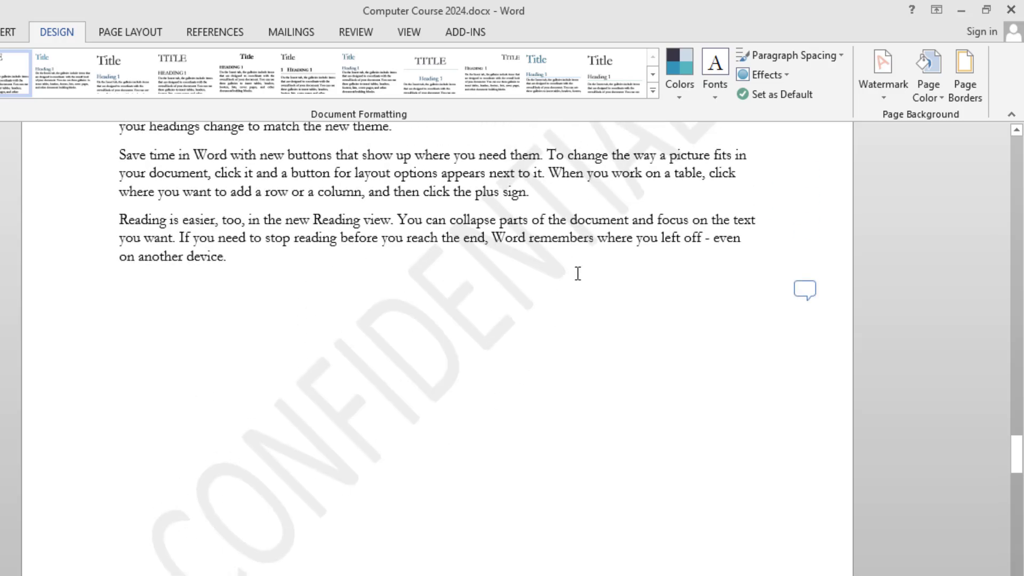
Set up a custom text watermark reading "Hello" with diagonal layout, apply it, and check it on the page.
{"action": "left_click", "coordinate": [885, 100]}
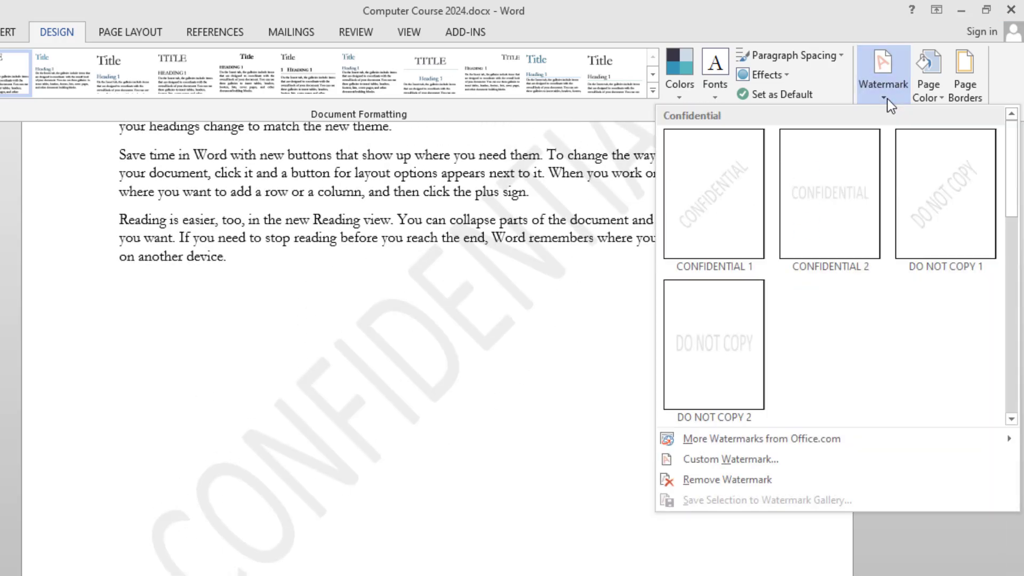
{"action": "left_click", "coordinate": [780, 464]}
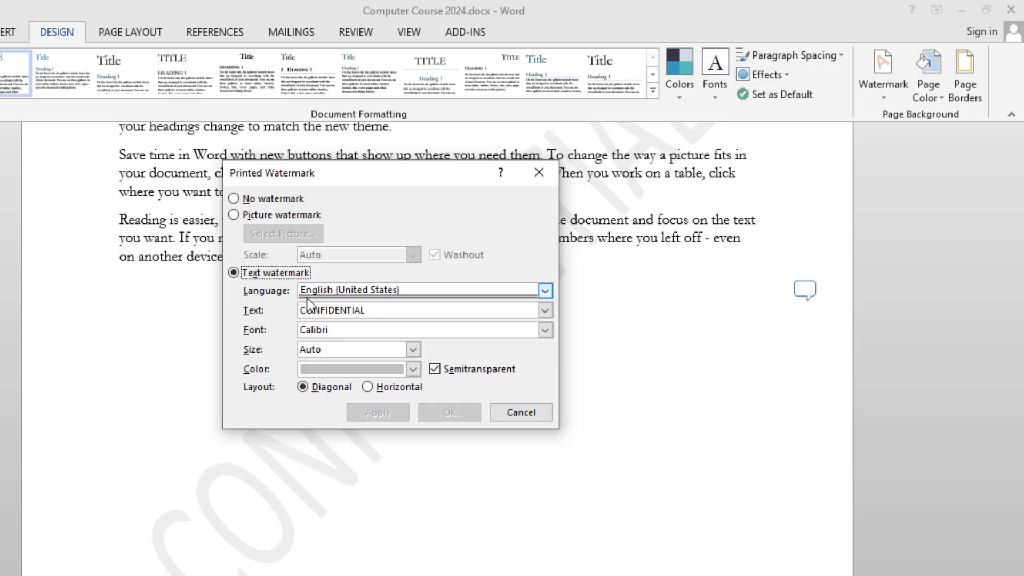
{"action": "left_click", "coordinate": [366, 310]}
{"action": "left_click_drag", "start_coordinate": [366, 310], "coordinate": [264, 308]}
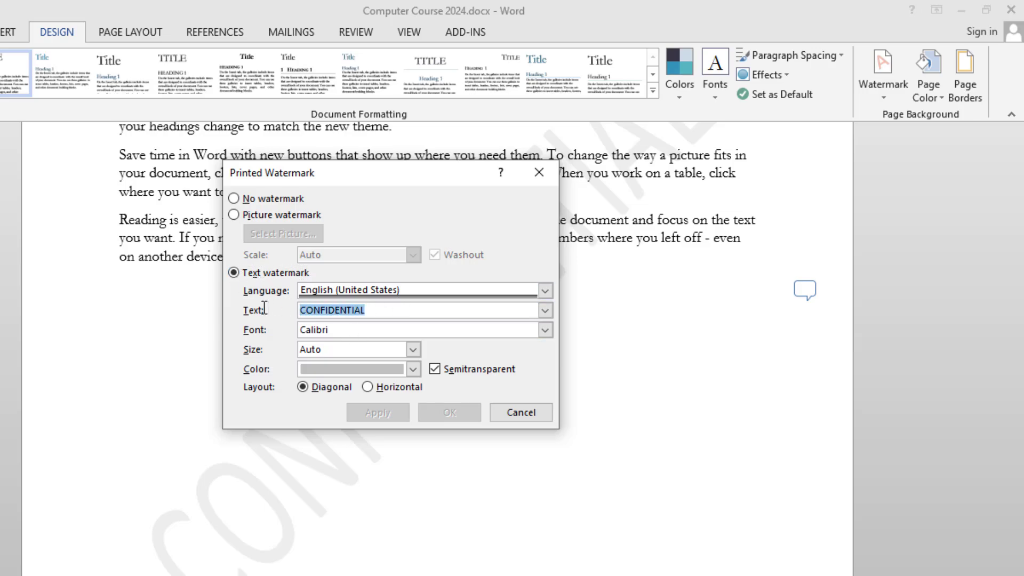
{"action": "type", "text": "H"}
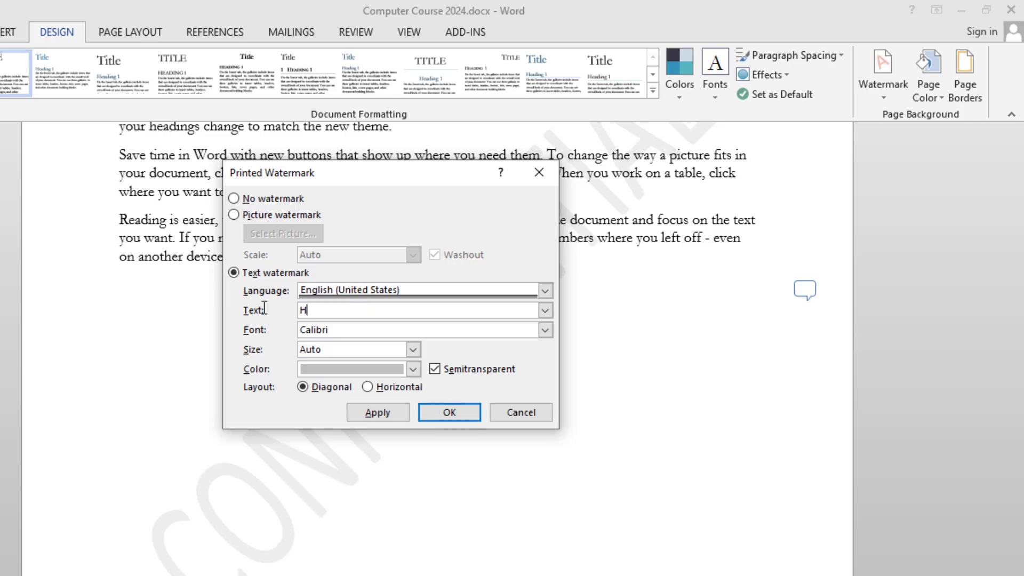
{"action": "type", "text": "ello"}
{"action": "left_click", "coordinate": [359, 331]}
{"action": "left_click", "coordinate": [367, 387]}
{"action": "left_click", "coordinate": [303, 387]}
{"action": "left_click", "coordinate": [449, 412]}
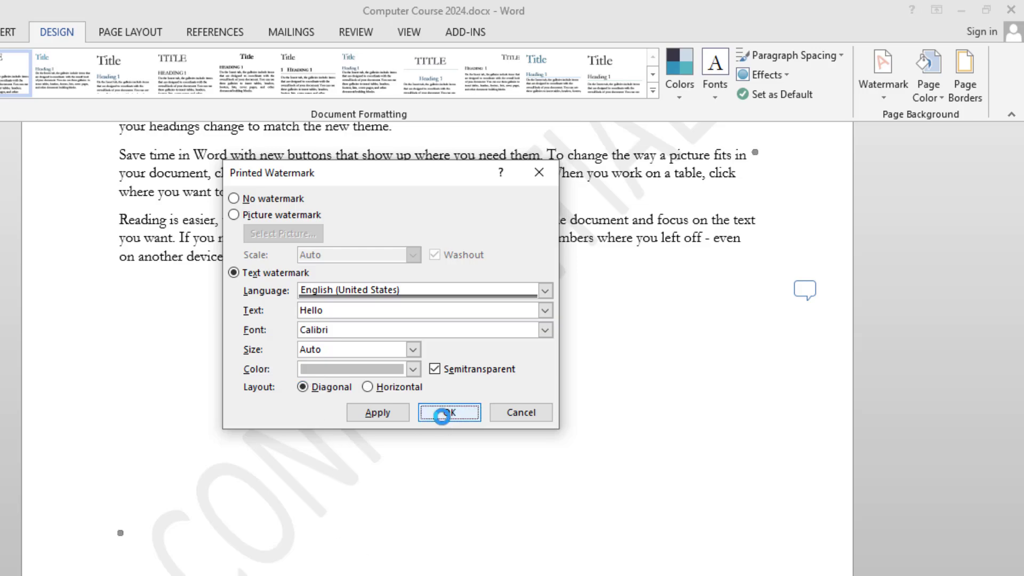
{"action": "scroll", "coordinate": [558, 376], "scroll_direction": "up", "scroll_amount": 4}
{"action": "scroll", "coordinate": [549, 419], "scroll_direction": "down", "scroll_amount": 3}
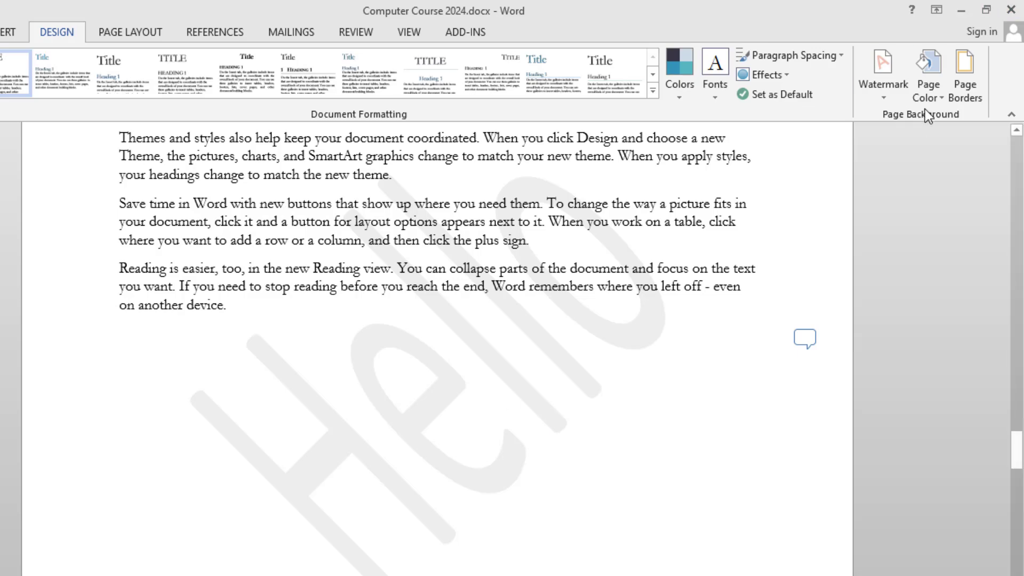
Set the page color to the standard green.
{"action": "left_click", "coordinate": [941, 91]}
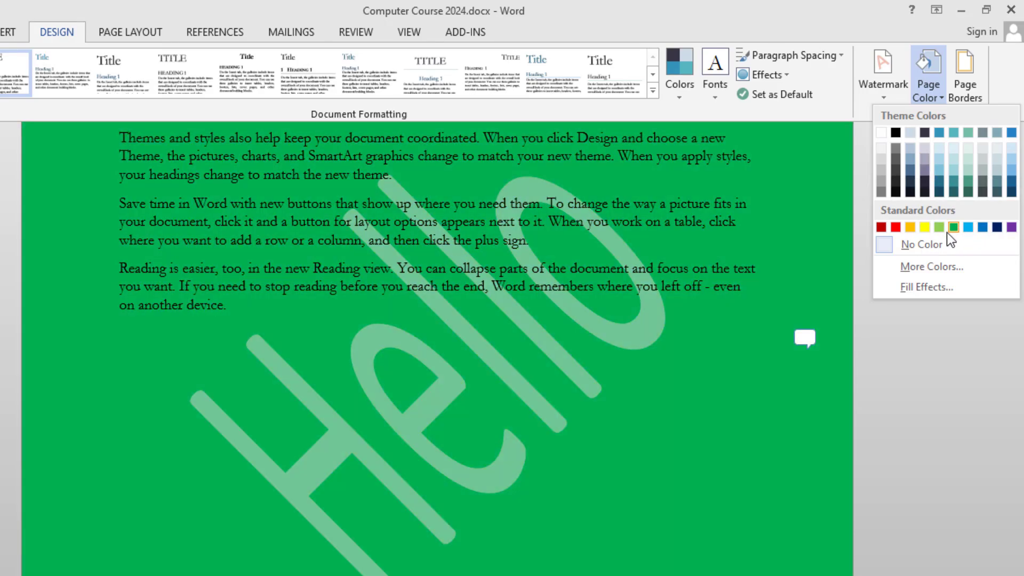
{"action": "left_click", "coordinate": [948, 232]}
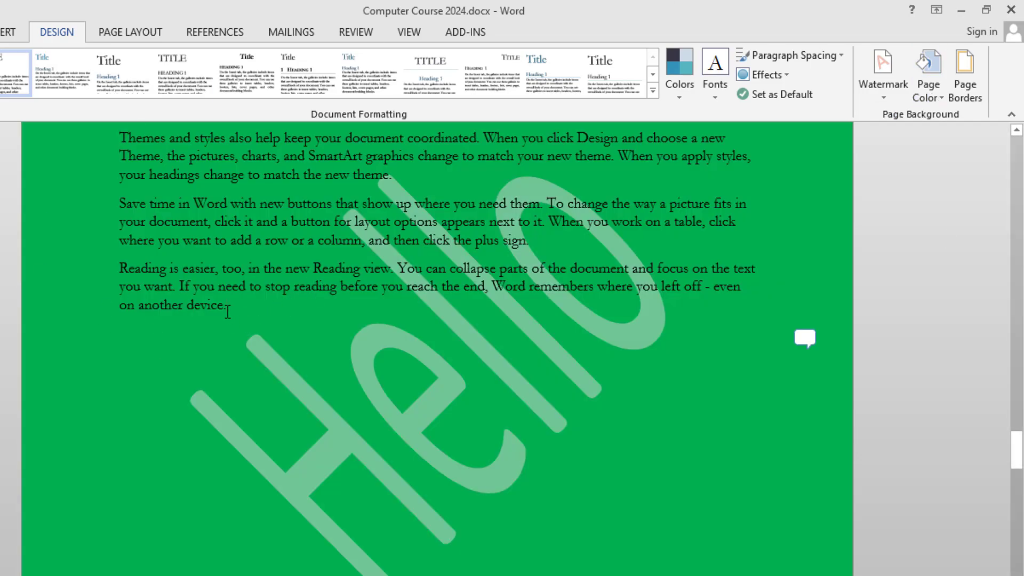
Change the font color of the last paragraph, beginning "Reading is easier", to white.
{"action": "left_click_drag", "start_coordinate": [228, 312], "coordinate": [109, 263]}
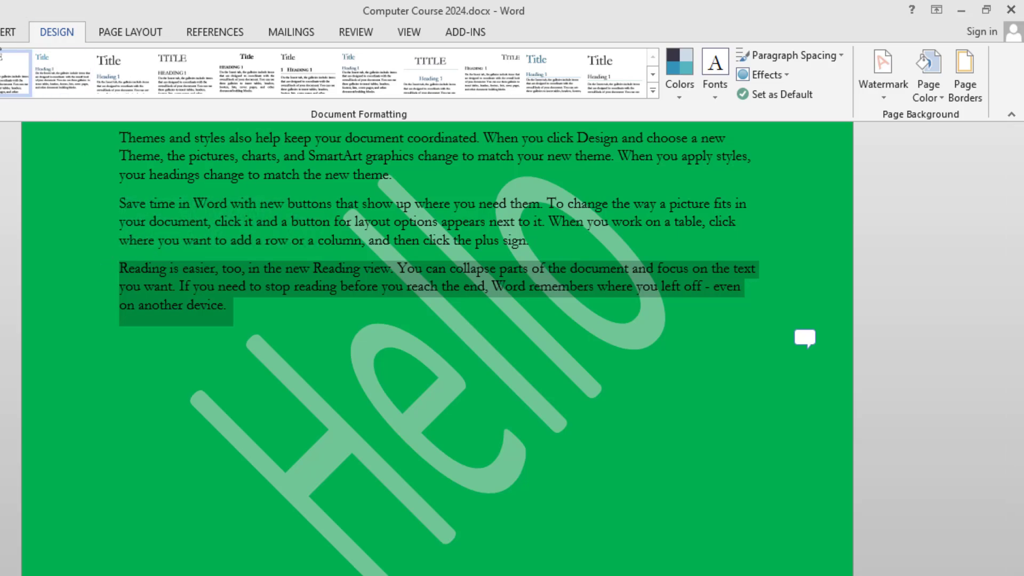
{"action": "left_click", "coordinate": [7, 32]}
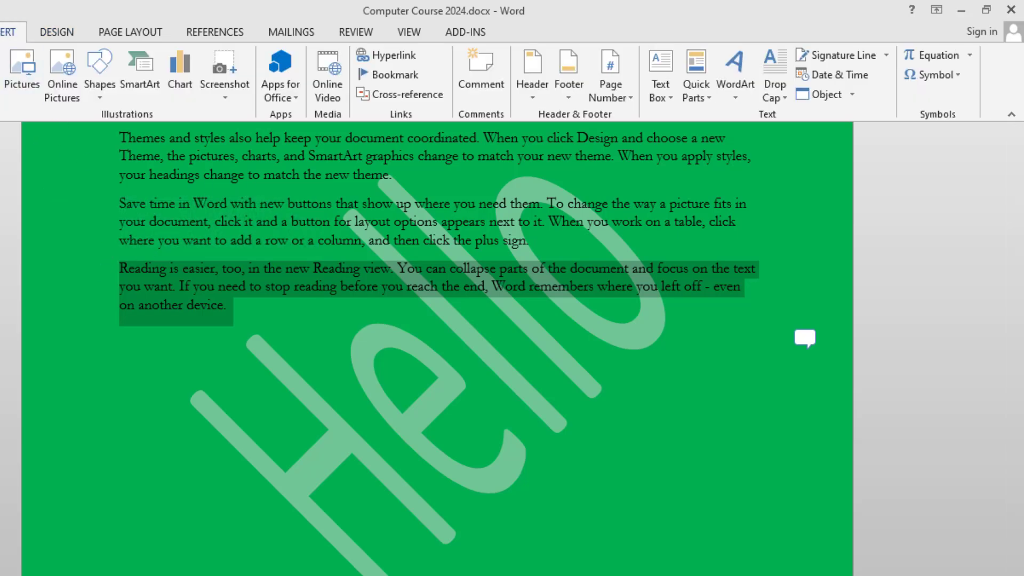
{"action": "left_click", "coordinate": [0, 32]}
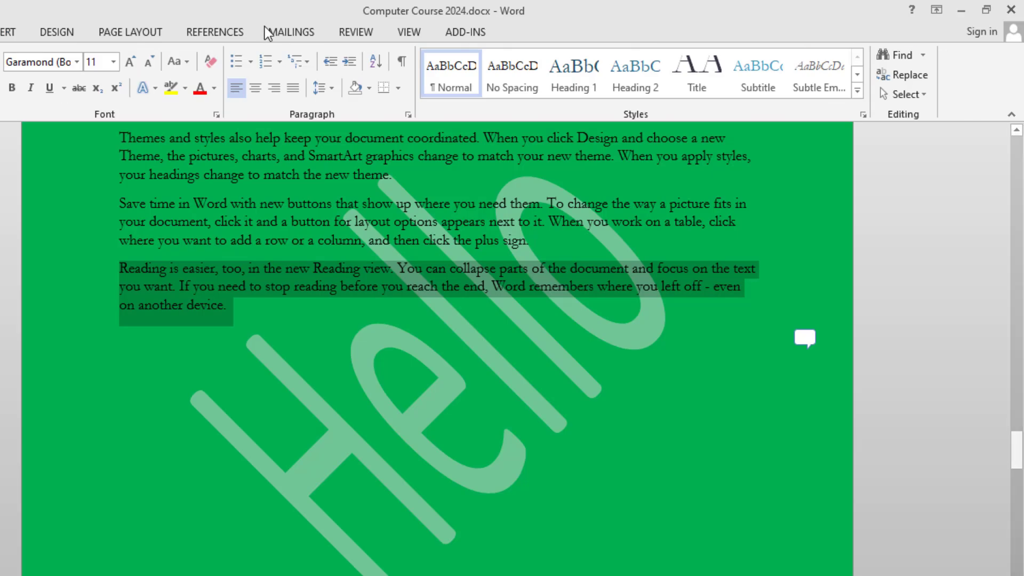
{"action": "left_click", "coordinate": [214, 89]}
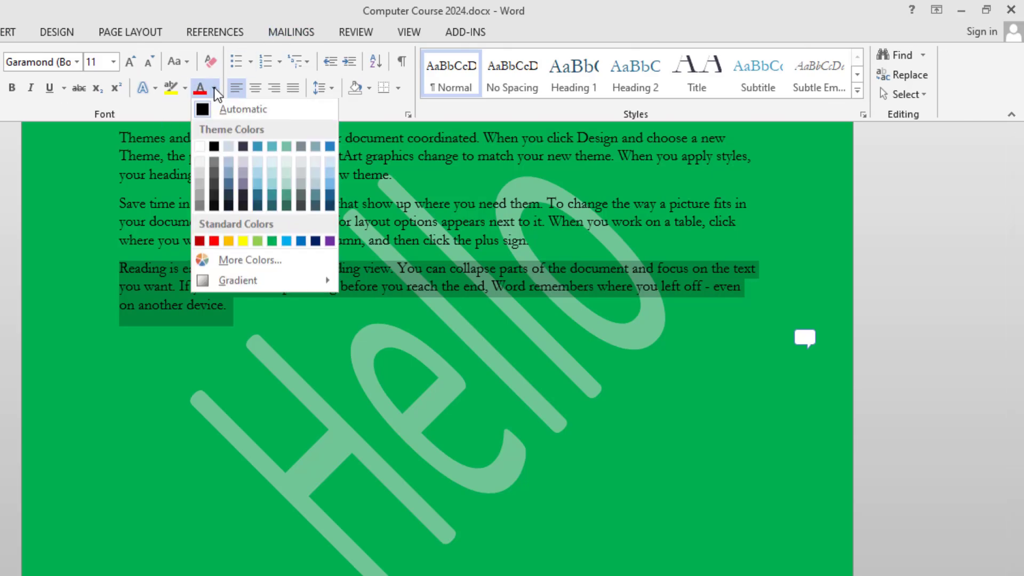
{"action": "left_click", "coordinate": [200, 143]}
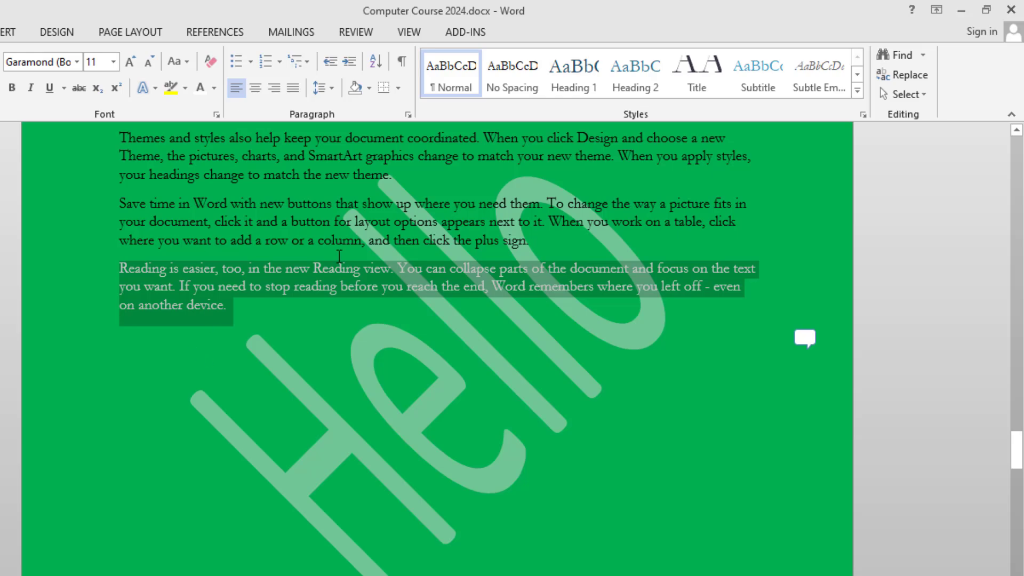
Change the font color of the paragraph beginning "Save time in Word" to standard red.
{"action": "left_click_drag", "start_coordinate": [539, 241], "coordinate": [118, 204]}
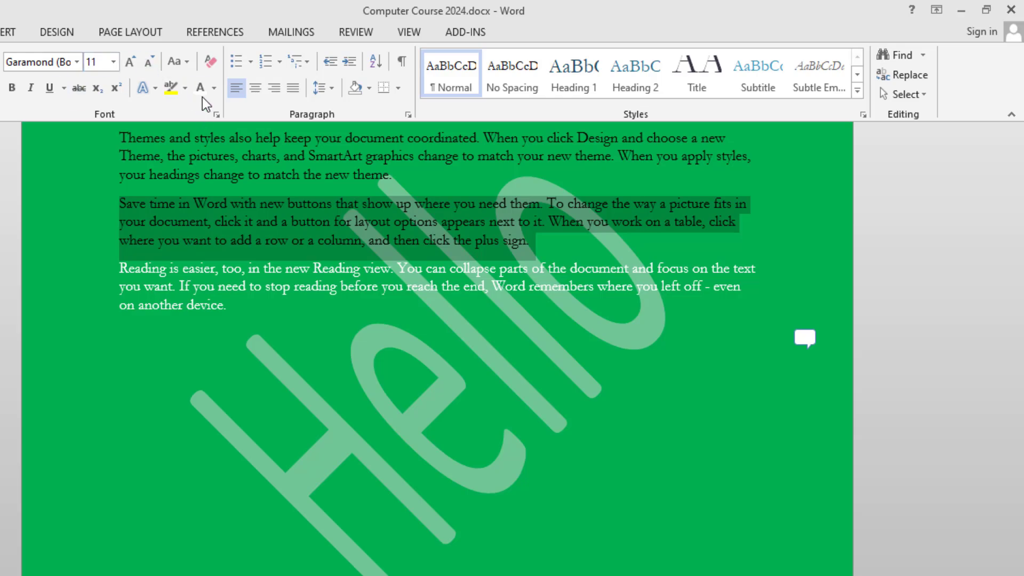
{"action": "left_click", "coordinate": [214, 89]}
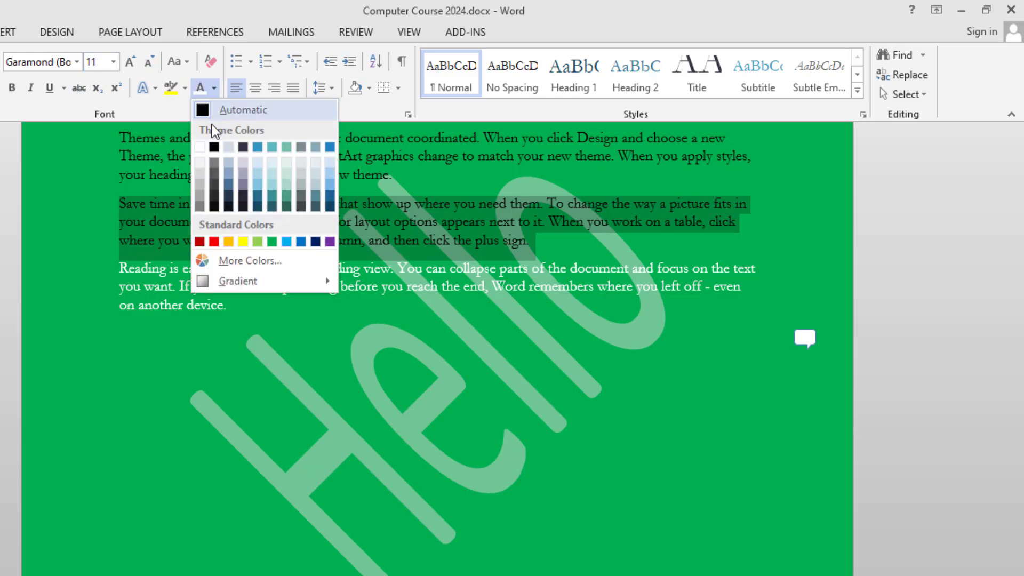
{"action": "left_click", "coordinate": [214, 242]}
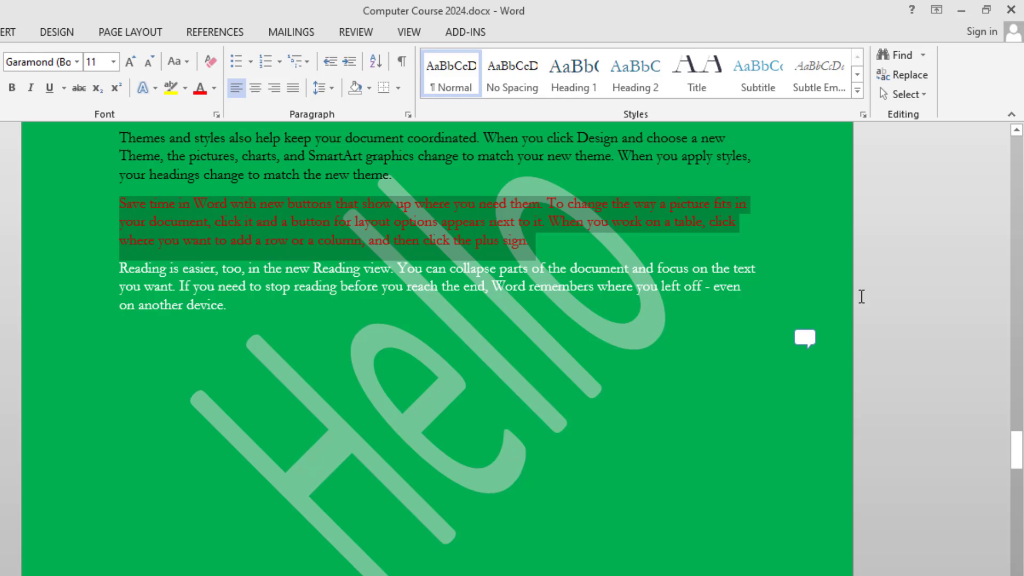
{"action": "left_click", "coordinate": [791, 292]}
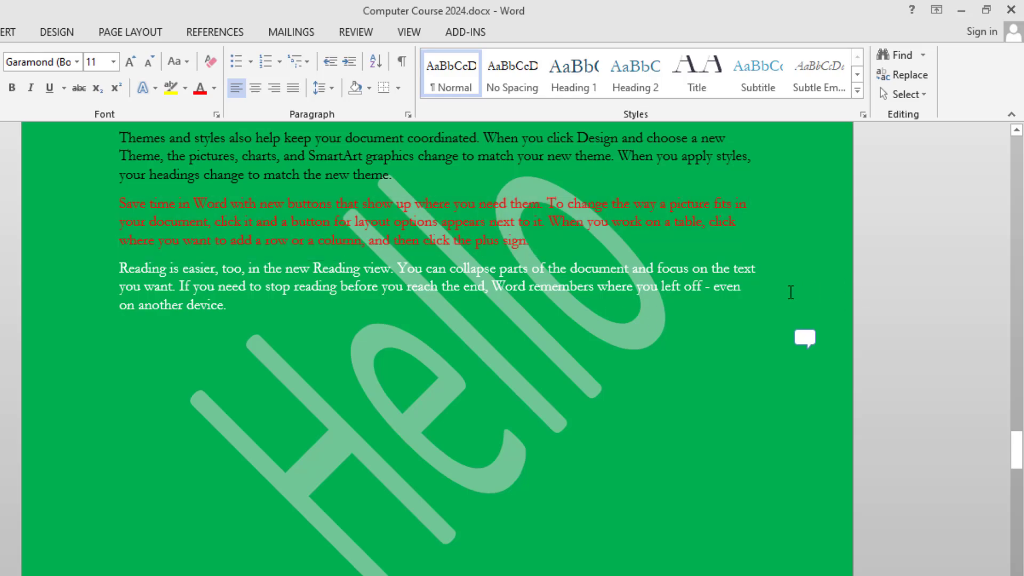
Start a custom page border for the whole document with ½ pt single lines on the top, bottom, left and right edges.
{"action": "left_click", "coordinate": [48, 38]}
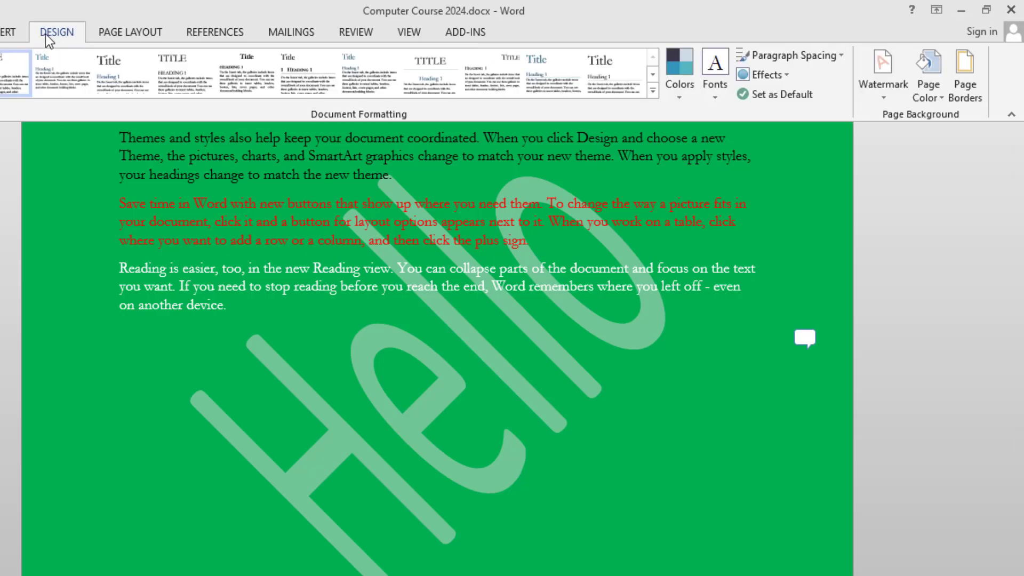
{"action": "left_click", "coordinate": [977, 95]}
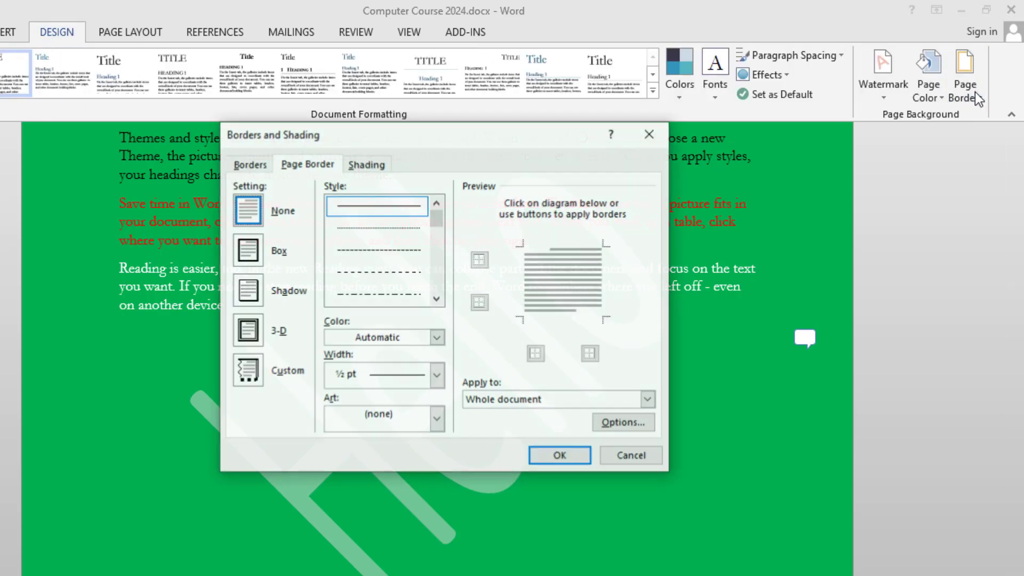
{"action": "left_click_drag", "start_coordinate": [438, 131], "coordinate": [623, 177]}
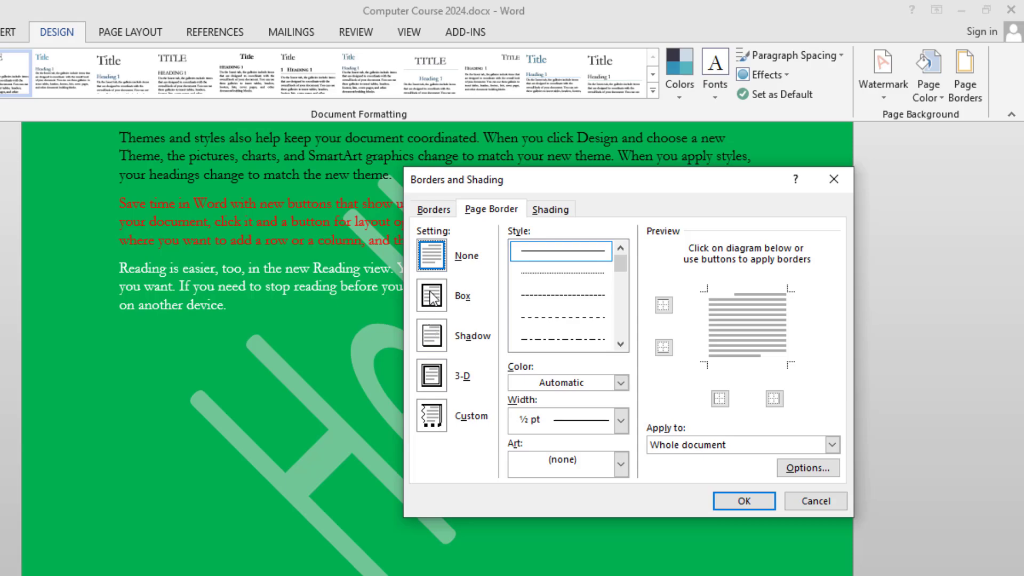
{"action": "left_click", "coordinate": [663, 305]}
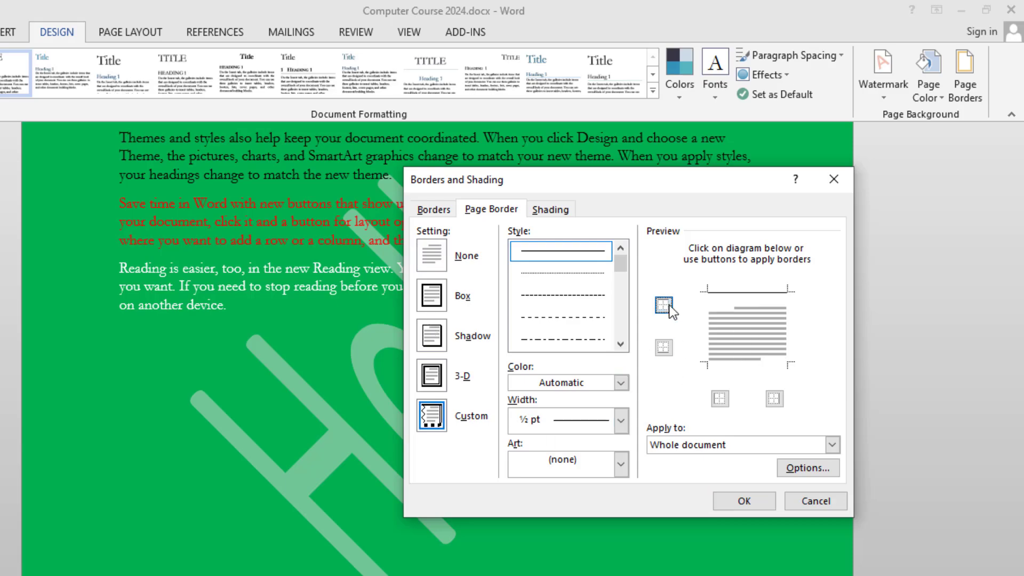
{"action": "left_click", "coordinate": [667, 351]}
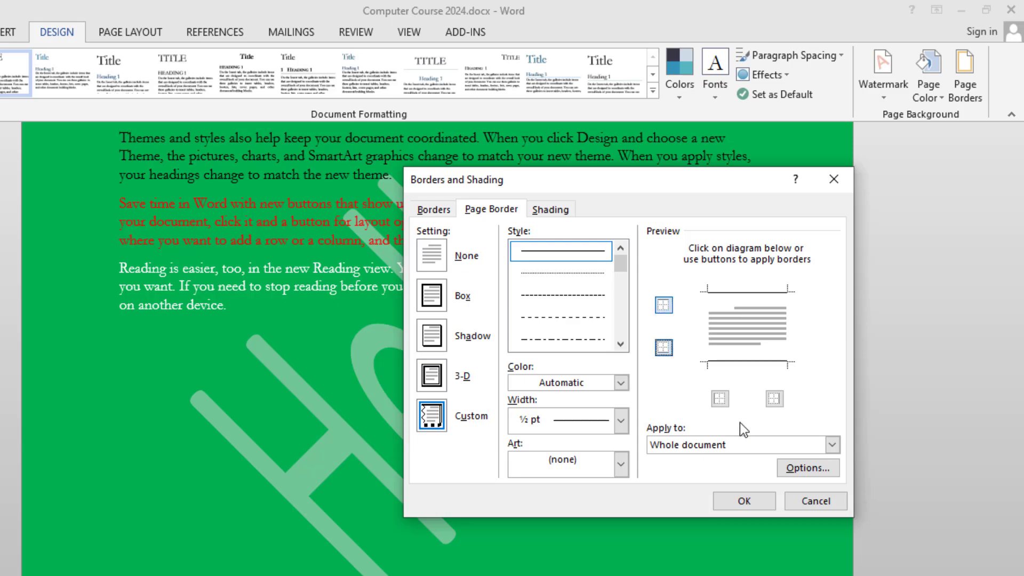
{"action": "left_click", "coordinate": [720, 399]}
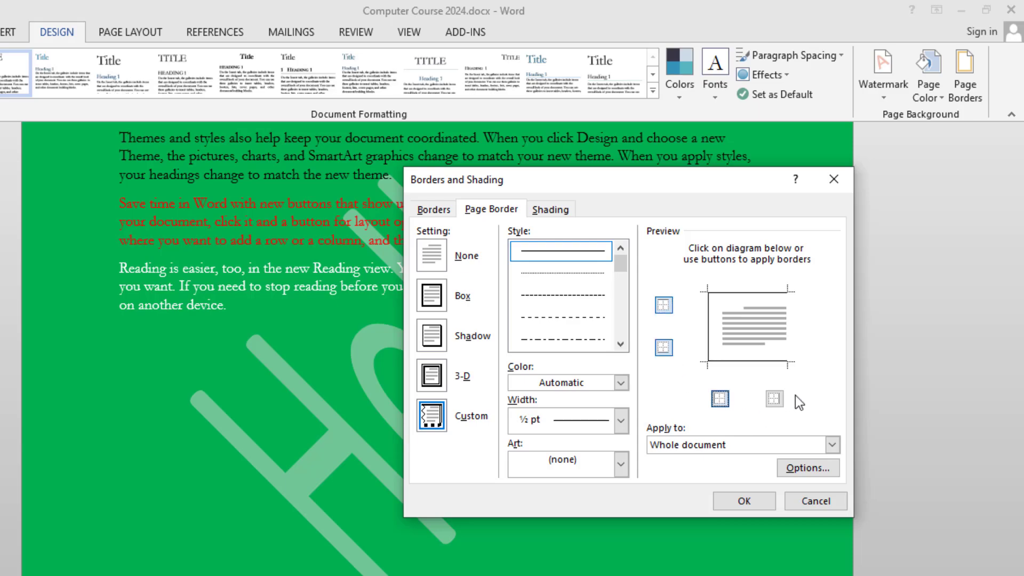
{"action": "left_click", "coordinate": [774, 400]}
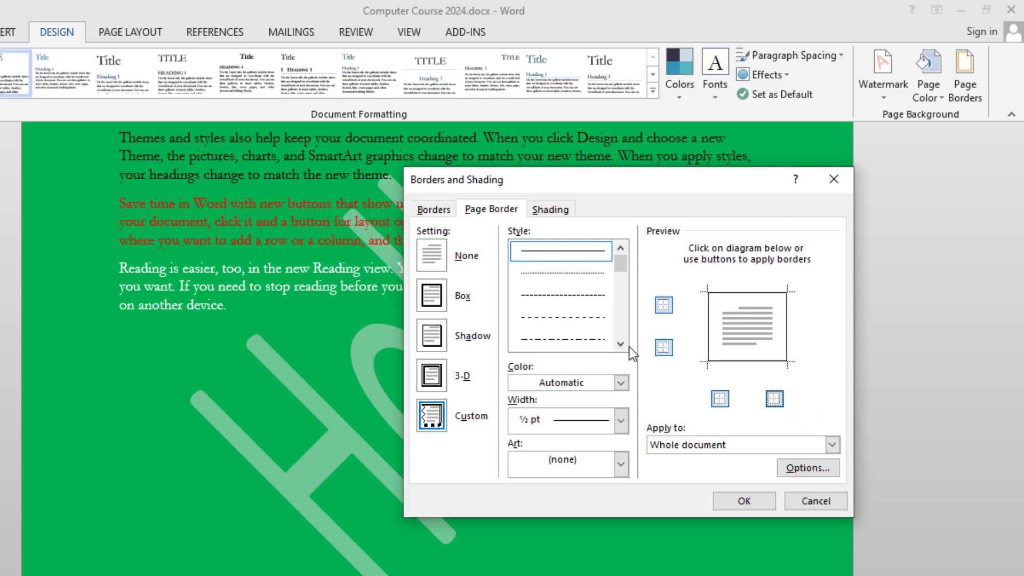
Toggle the bottom, left and right edges of the page border off and back on in the preview.
{"action": "left_click", "coordinate": [664, 347]}
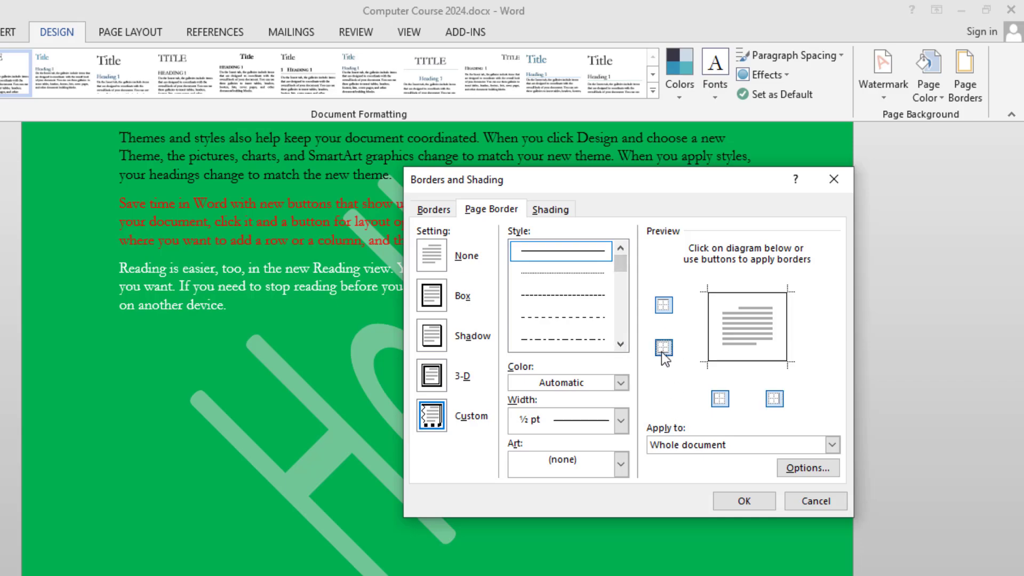
{"action": "left_click", "coordinate": [720, 400]}
{"action": "left_click", "coordinate": [779, 402]}
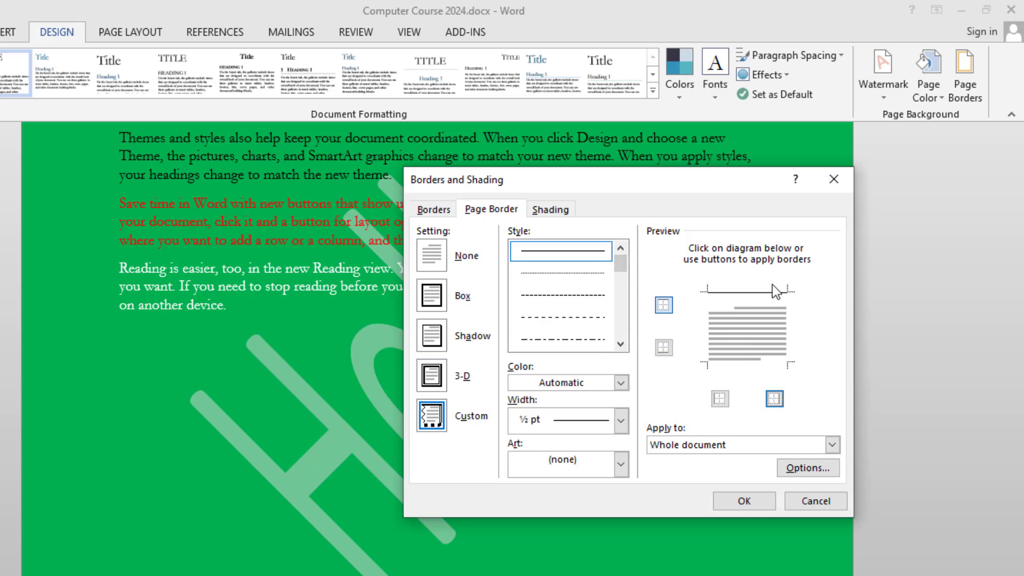
{"action": "left_click", "coordinate": [661, 352]}
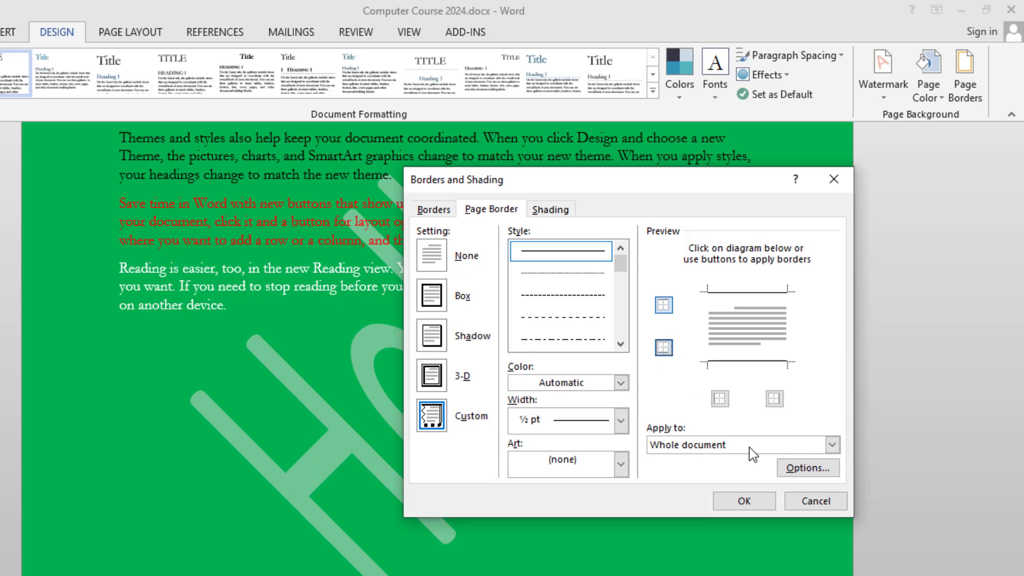
{"action": "left_click", "coordinate": [720, 399]}
{"action": "left_click", "coordinate": [774, 399]}
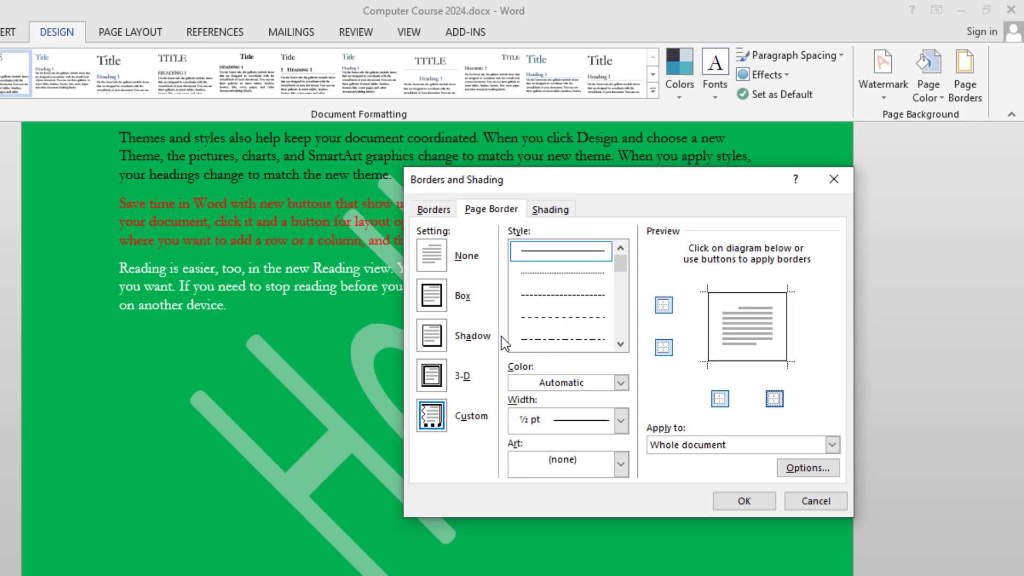
Select a 3 pt double-line style and apply the page border to the whole document.
{"action": "scroll", "coordinate": [558, 320], "scroll_direction": "down", "scroll_amount": 2}
{"action": "scroll", "coordinate": [560, 319], "scroll_direction": "down", "scroll_amount": 3}
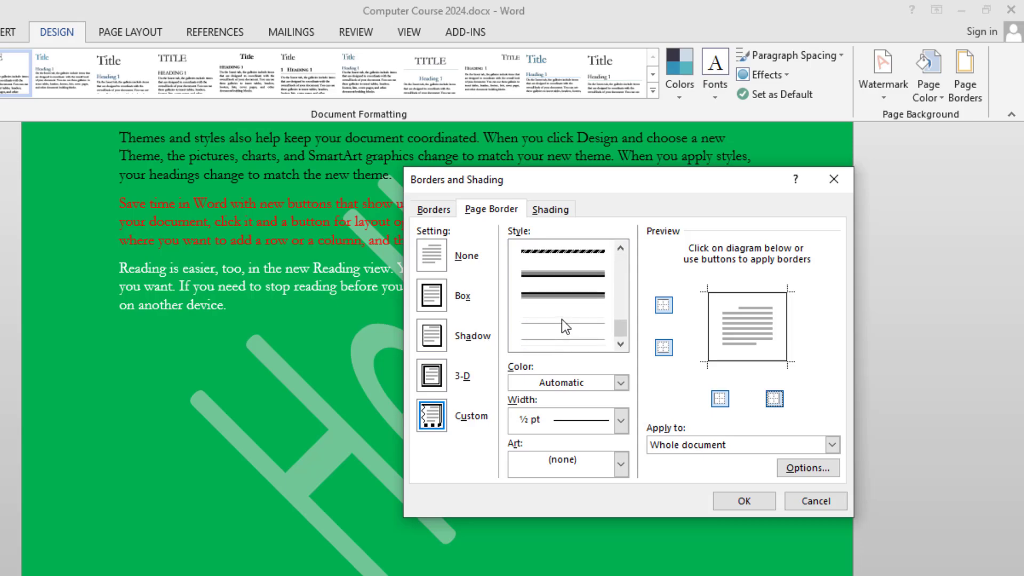
{"action": "left_click", "coordinate": [566, 296]}
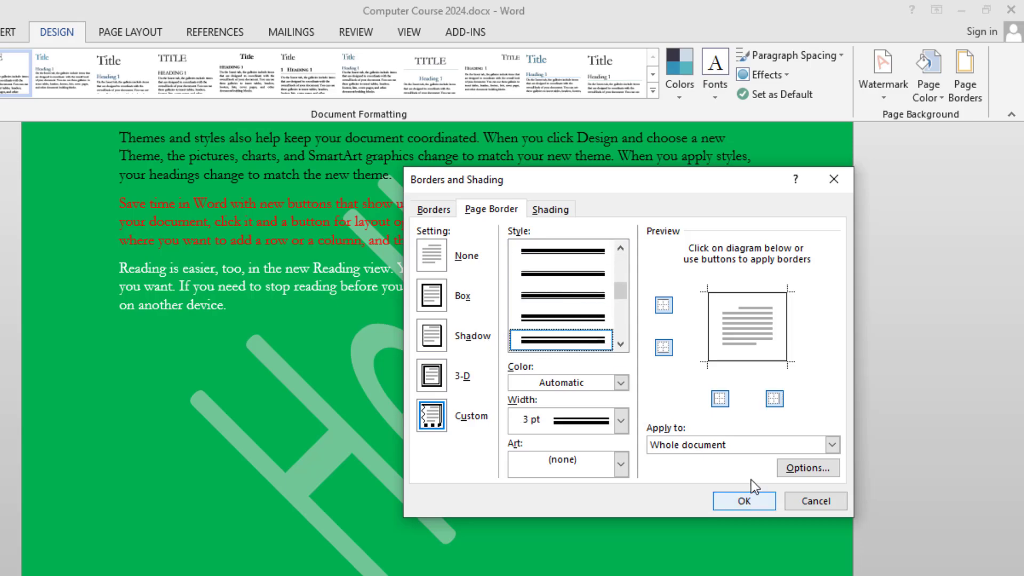
{"action": "left_click", "coordinate": [743, 502]}
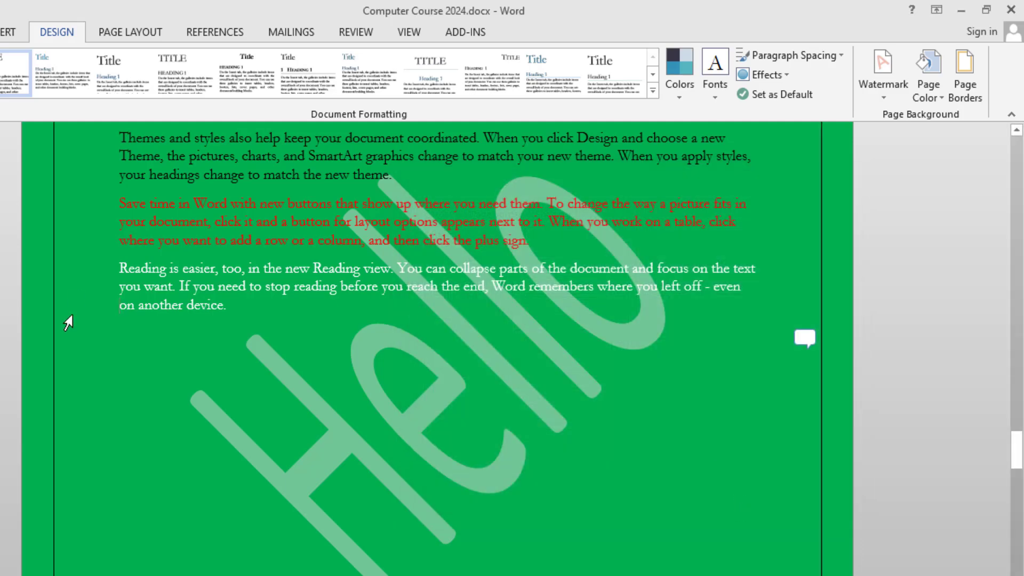
Set the page border to a 3 pt triple-line box for the whole document.
{"action": "left_click", "coordinate": [965, 80]}
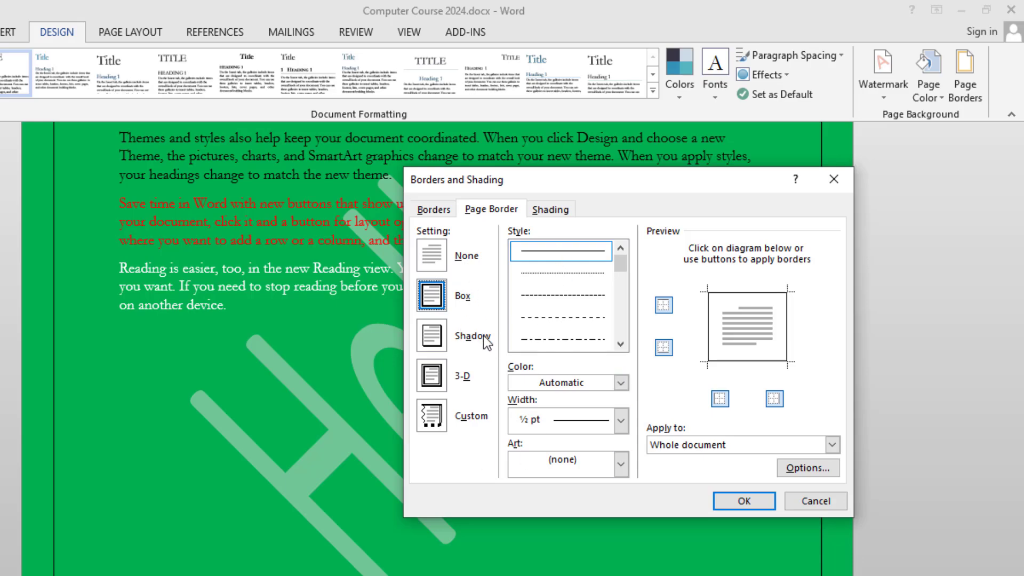
{"action": "scroll", "coordinate": [560, 291], "scroll_direction": "down", "scroll_amount": 5}
{"action": "left_click", "coordinate": [564, 274]}
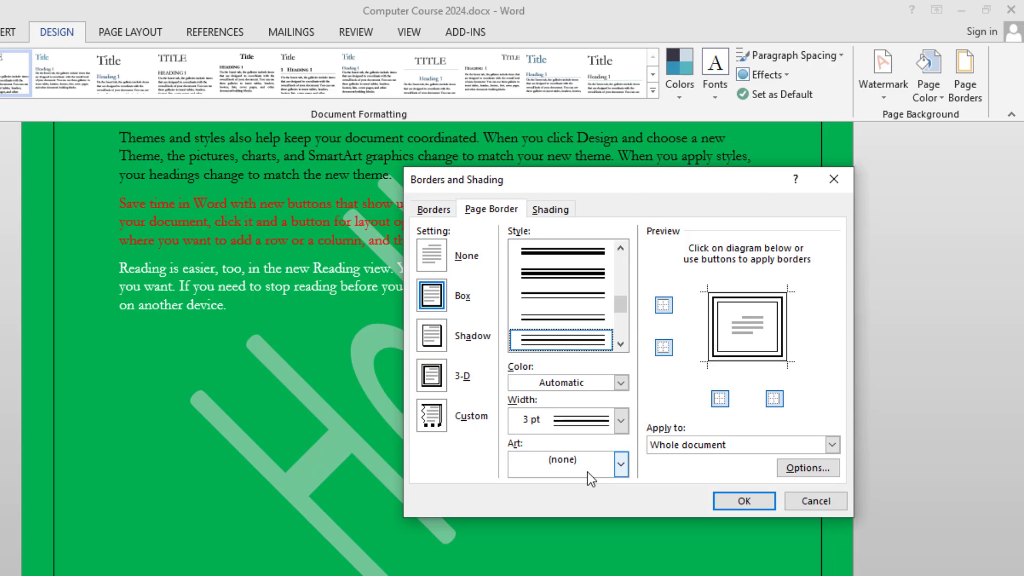
Add a red 3 pt double-line box border around the last paragraph, apply the border settings, and check the pages.
{"action": "left_click", "coordinate": [546, 210]}
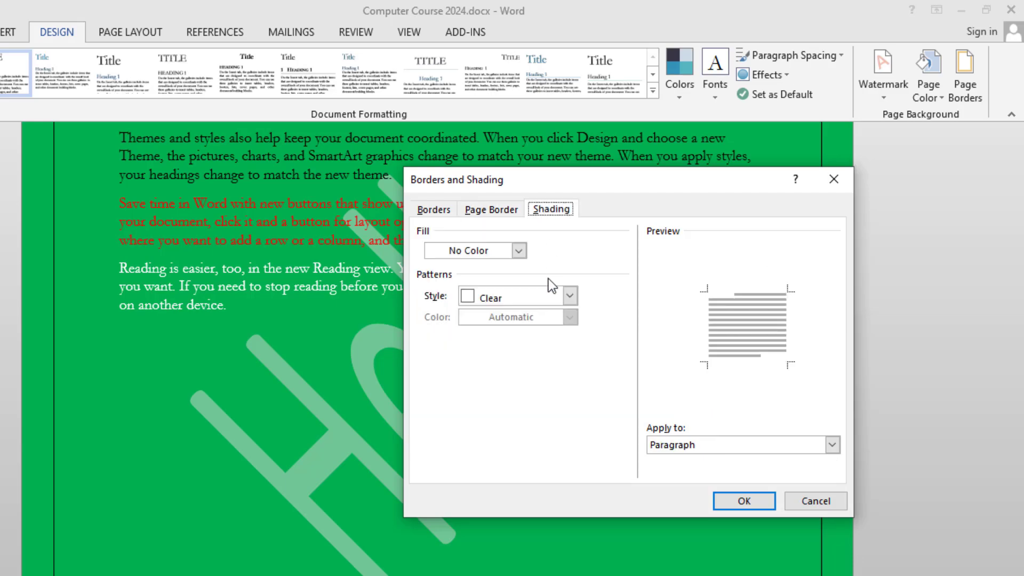
{"action": "left_click", "coordinate": [485, 215]}
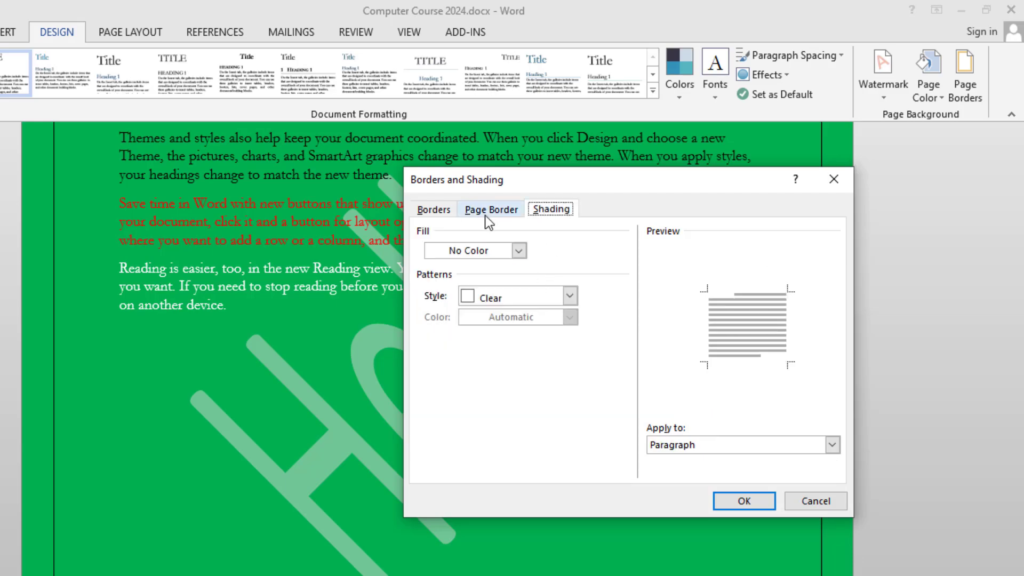
{"action": "left_click", "coordinate": [436, 212]}
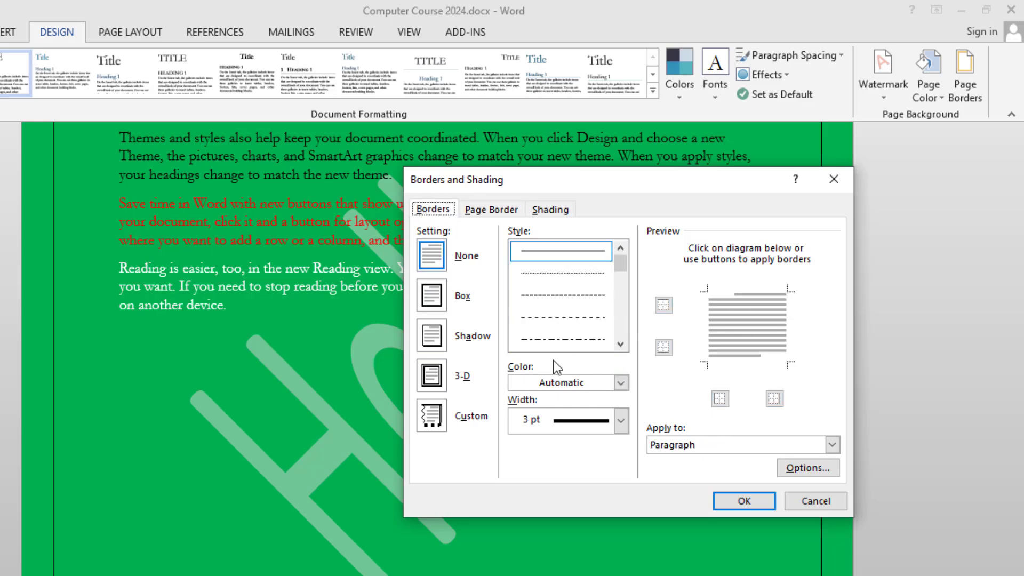
{"action": "left_click", "coordinate": [601, 392]}
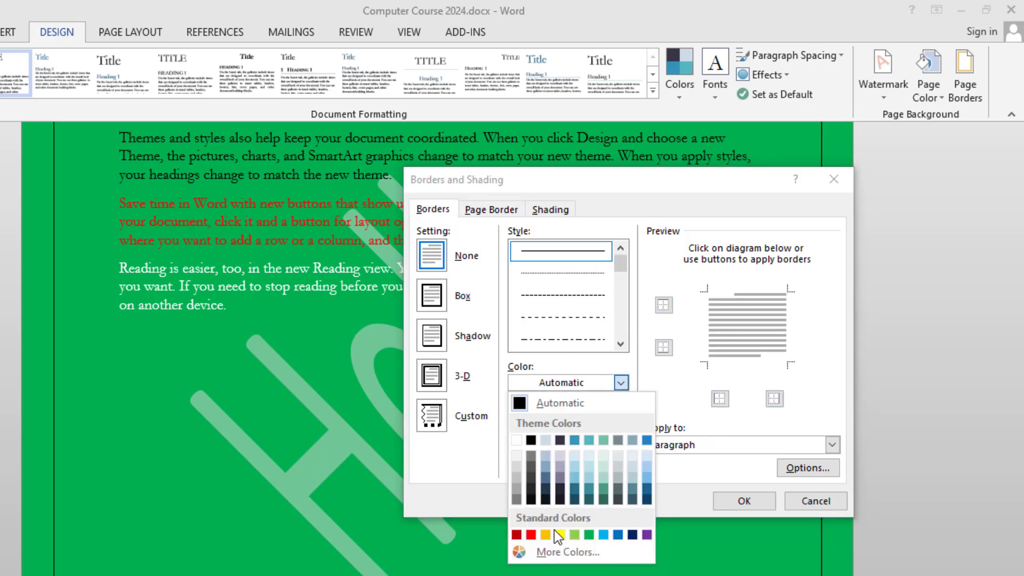
{"action": "key", "text": "Escape"}
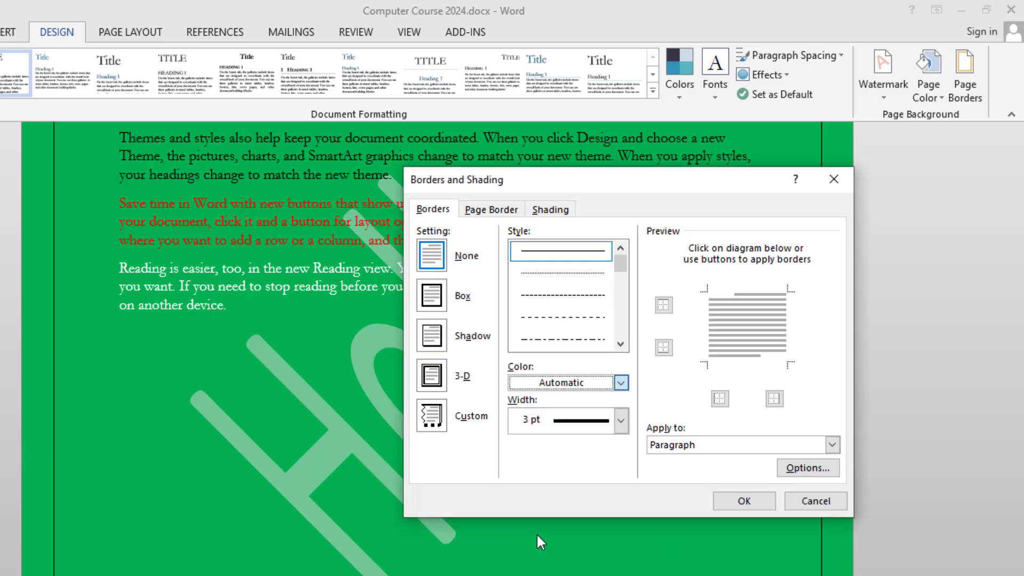
{"action": "scroll", "coordinate": [544, 320], "scroll_direction": "down", "scroll_amount": 2}
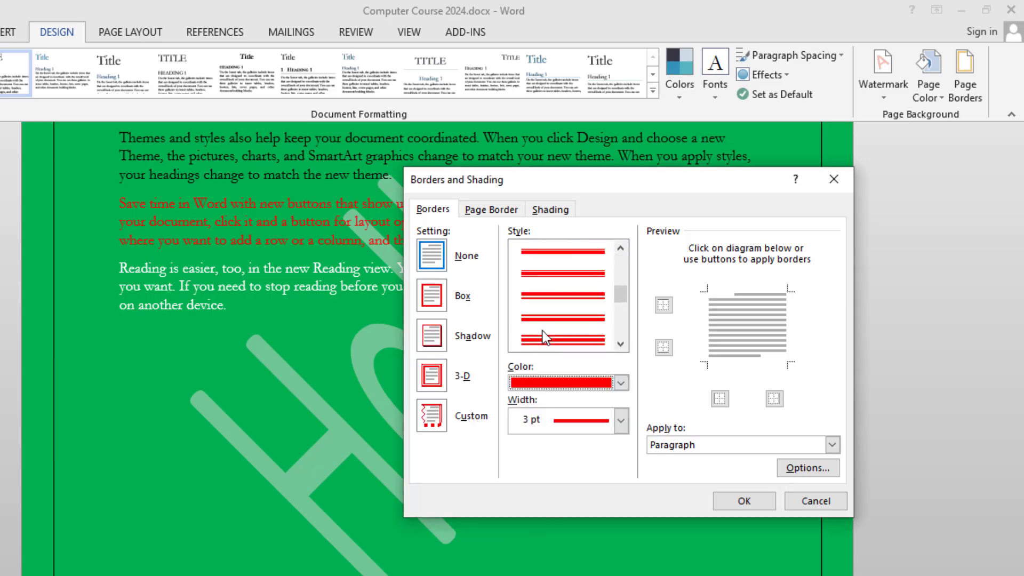
{"action": "left_click", "coordinate": [545, 338]}
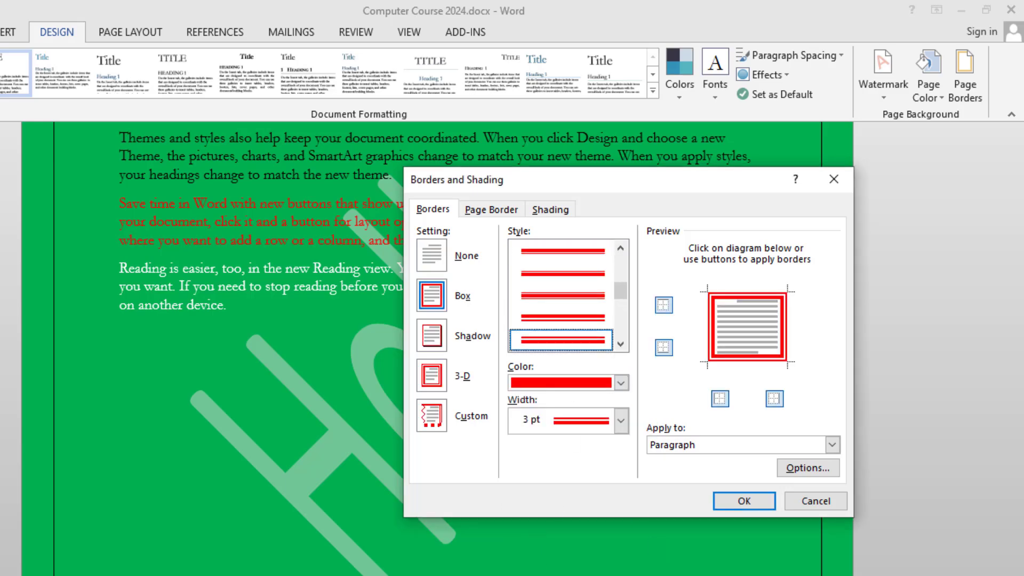
{"action": "left_click", "coordinate": [743, 507]}
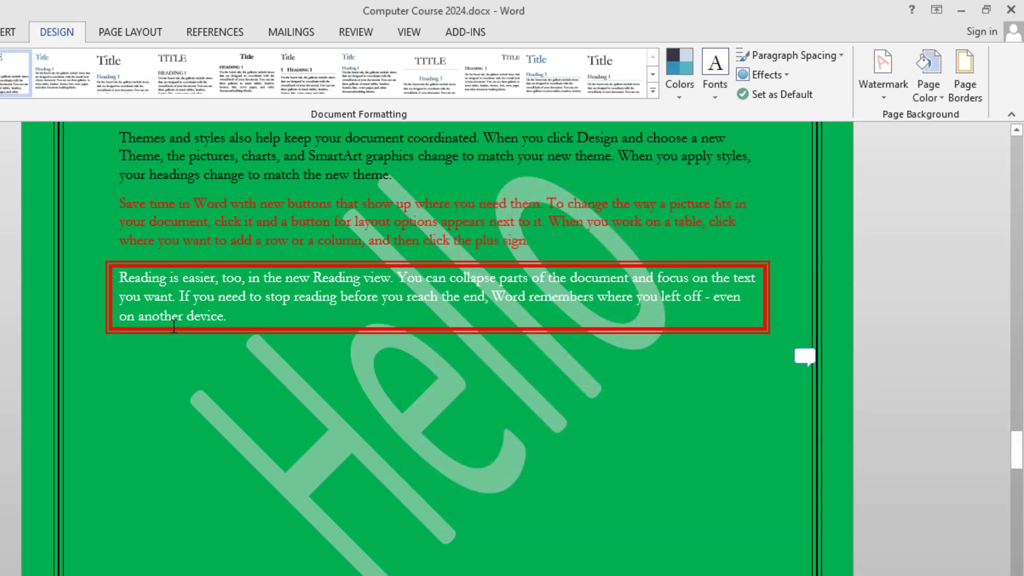
{"action": "left_click", "coordinate": [202, 395]}
{"action": "scroll", "coordinate": [48, 267], "scroll_direction": "up", "scroll_amount": 5}
{"action": "scroll", "coordinate": [33, 227], "scroll_direction": "down", "scroll_amount": 8}
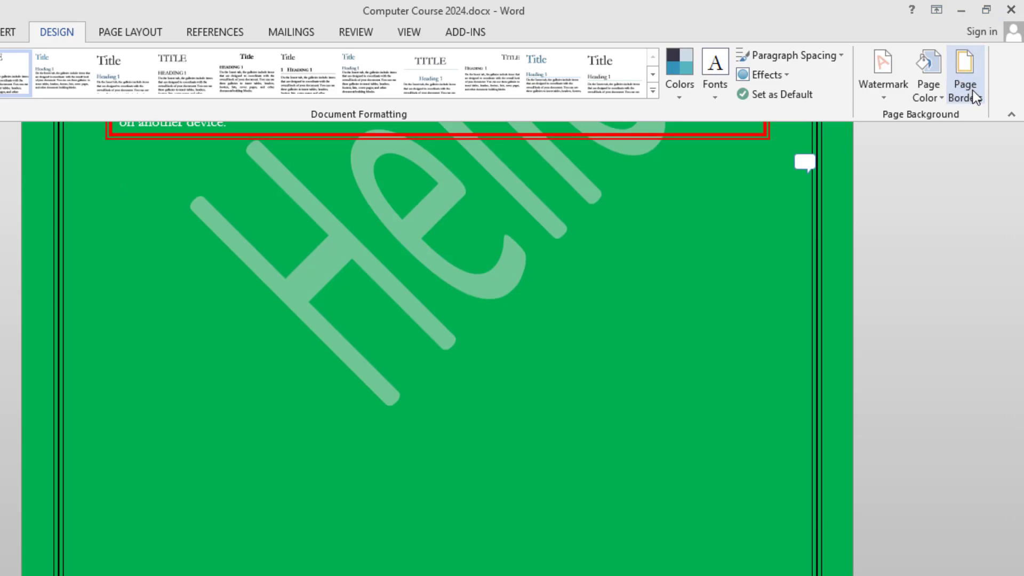
Replace the page border with the green fir tree art border and apply it to the whole document.
{"action": "left_click", "coordinate": [972, 91]}
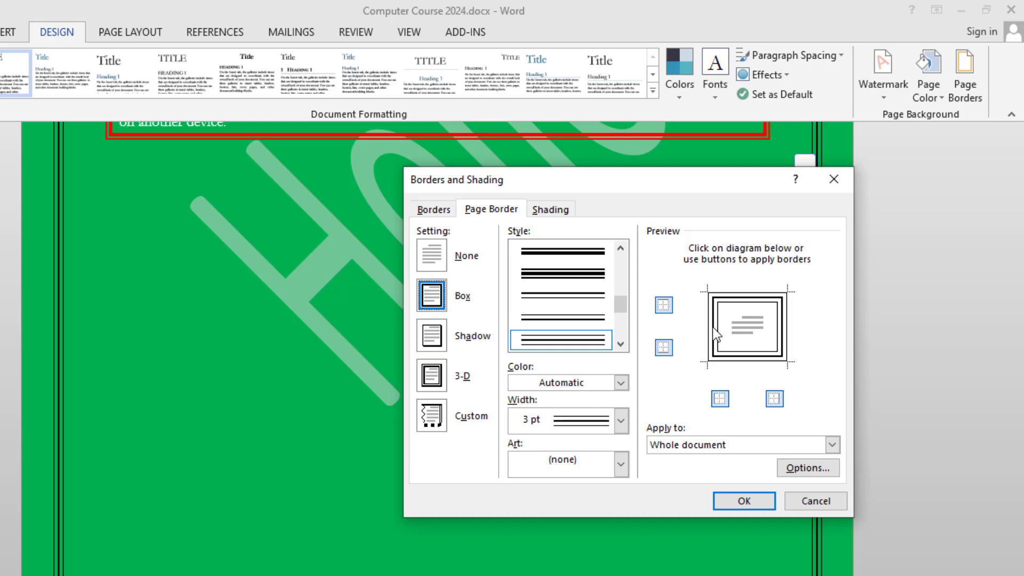
{"action": "left_click", "coordinate": [555, 466]}
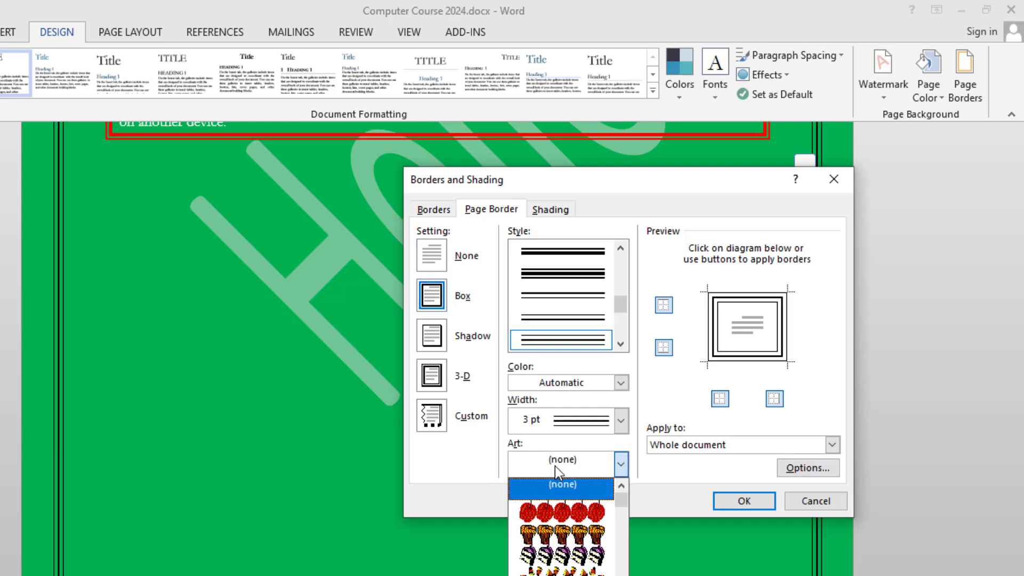
{"action": "scroll", "coordinate": [559, 545], "scroll_direction": "down", "scroll_amount": 10}
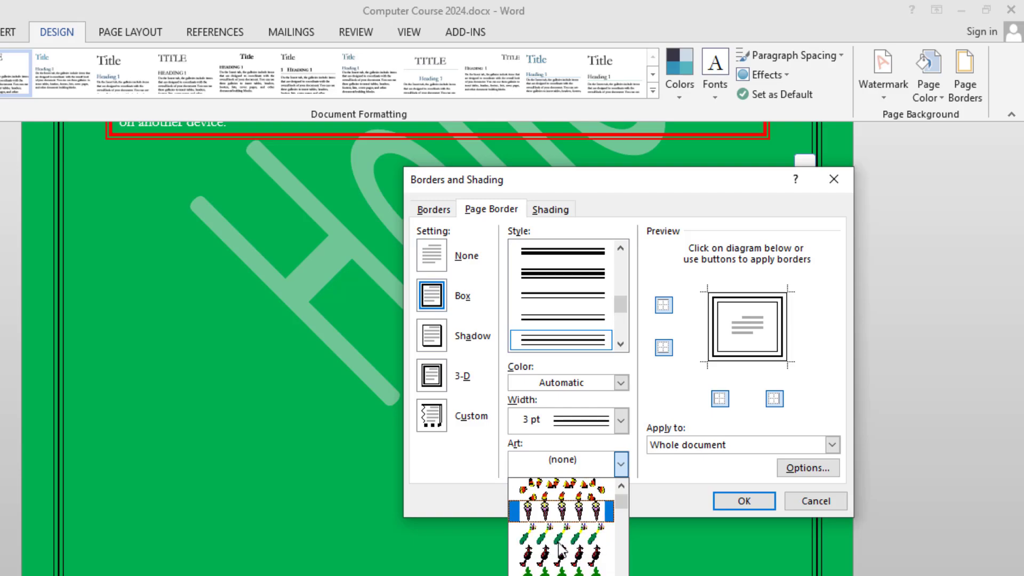
{"action": "scroll", "coordinate": [559, 546], "scroll_direction": "up", "scroll_amount": 3}
{"action": "scroll", "coordinate": [560, 547], "scroll_direction": "down", "scroll_amount": 3}
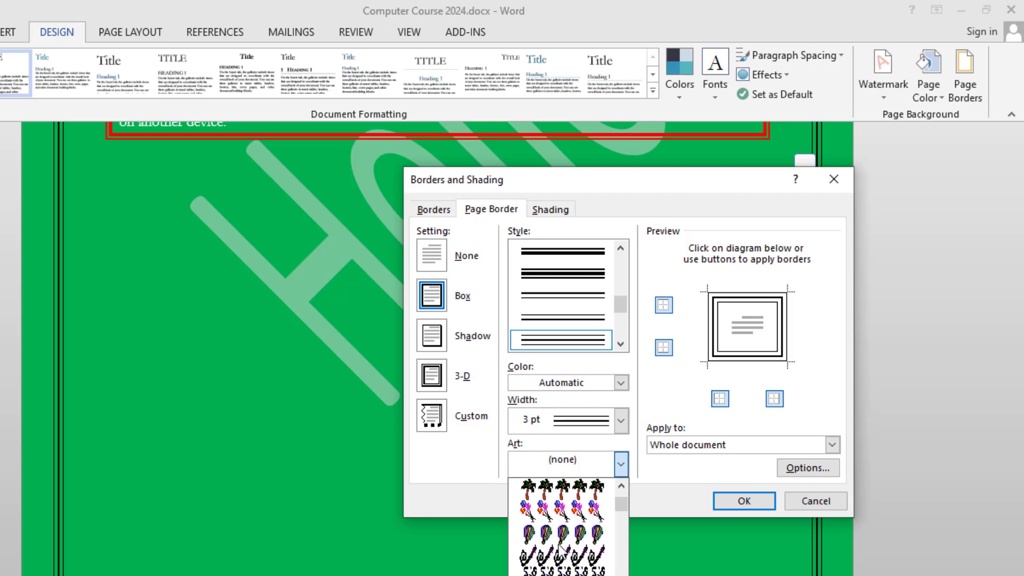
{"action": "scroll", "coordinate": [560, 547], "scroll_direction": "up", "scroll_amount": 2}
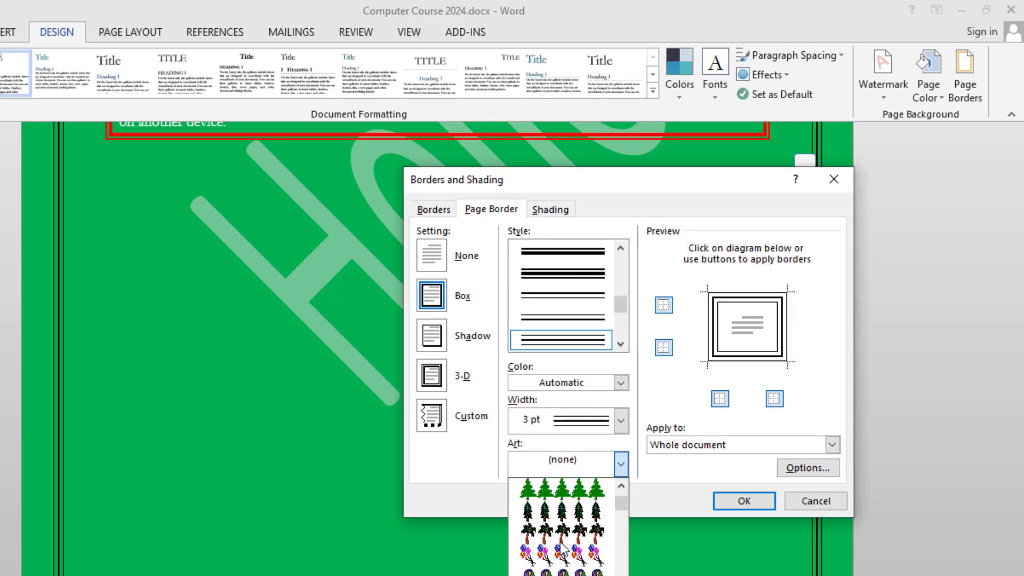
{"action": "left_click", "coordinate": [564, 488]}
{"action": "left_click", "coordinate": [731, 504]}
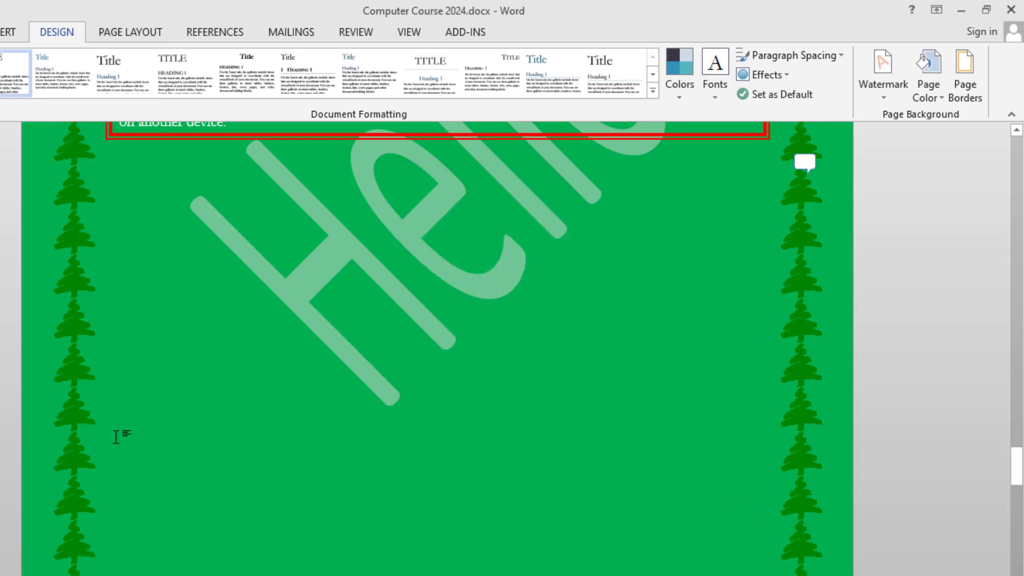
Reopen the page border settings and choose the red apple art in place of the fir trees.
{"action": "scroll", "coordinate": [116, 436], "scroll_direction": "up", "scroll_amount": 15}
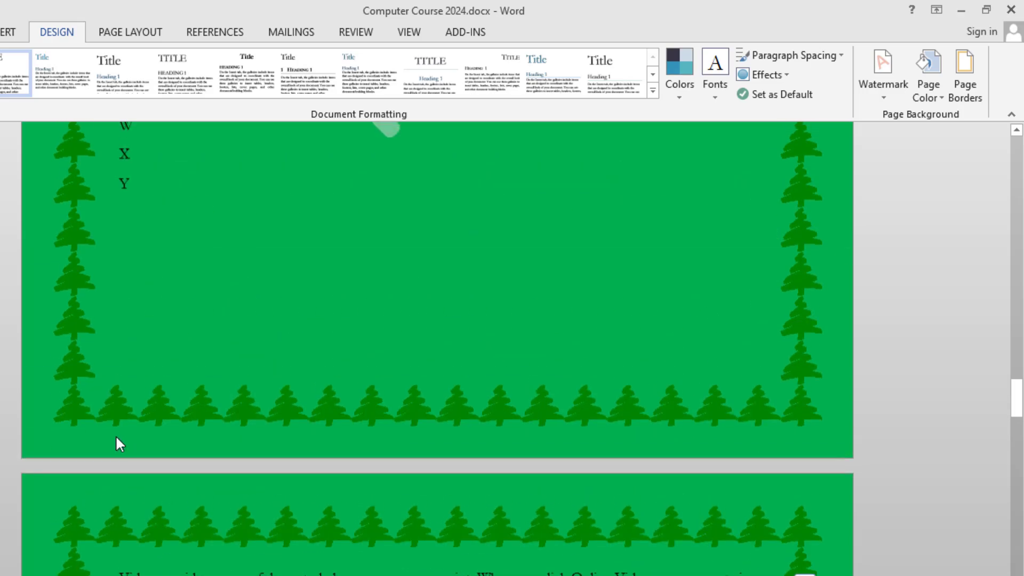
{"action": "scroll", "coordinate": [116, 438], "scroll_direction": "up", "scroll_amount": 10}
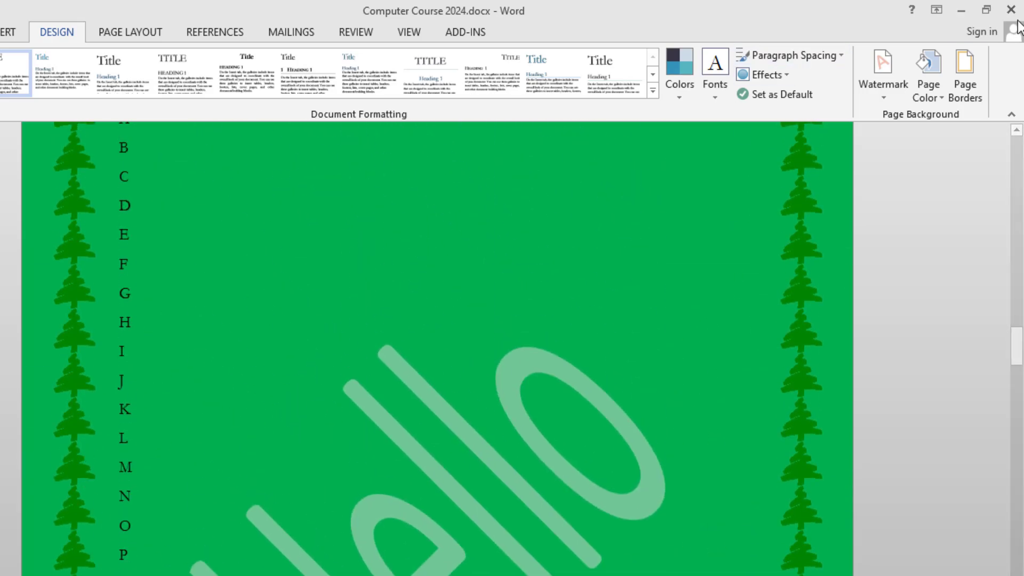
{"action": "left_click", "coordinate": [964, 80]}
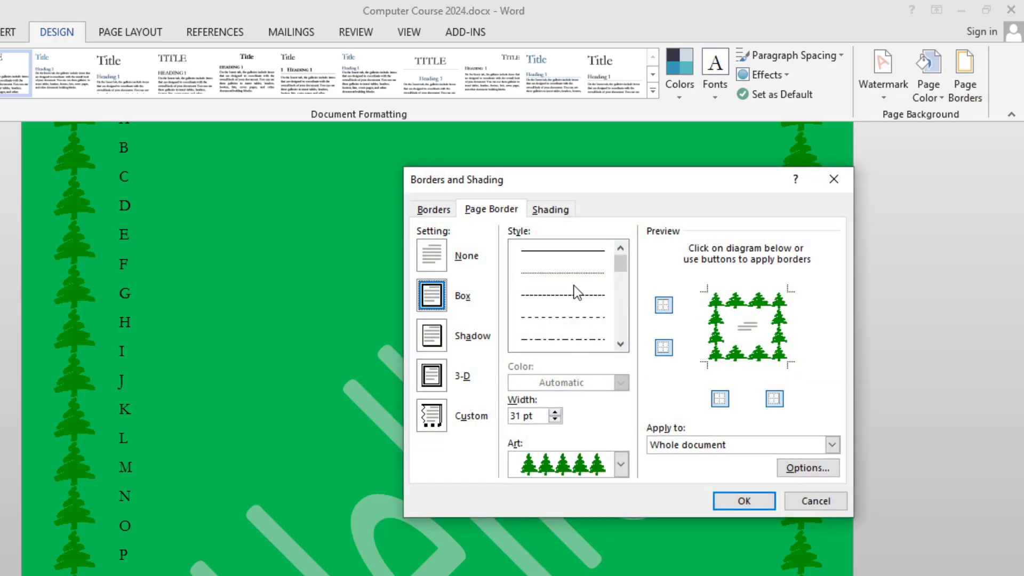
{"action": "left_click", "coordinate": [567, 261]}
{"action": "left_click", "coordinate": [621, 464]}
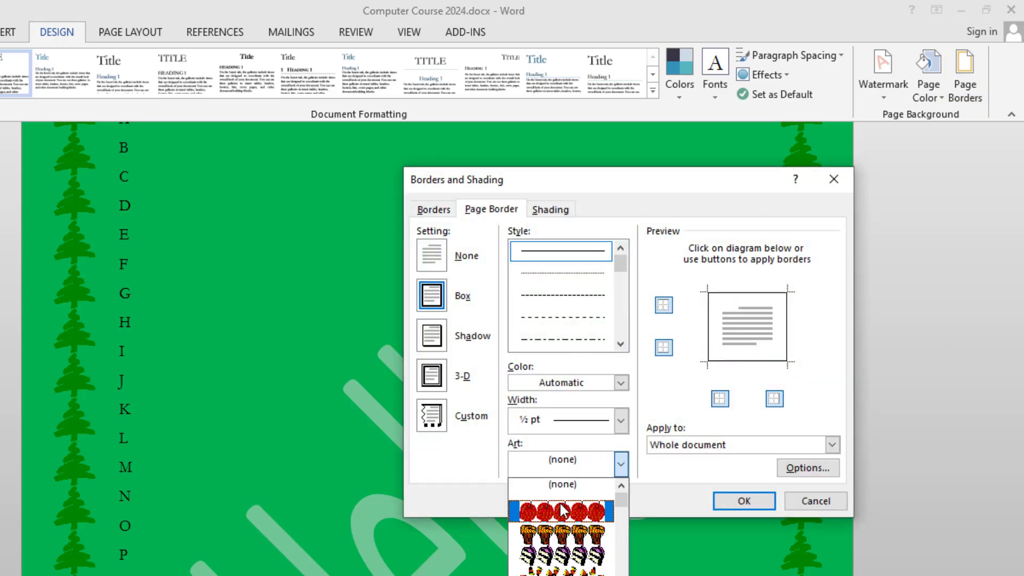
{"action": "left_click", "coordinate": [560, 551]}
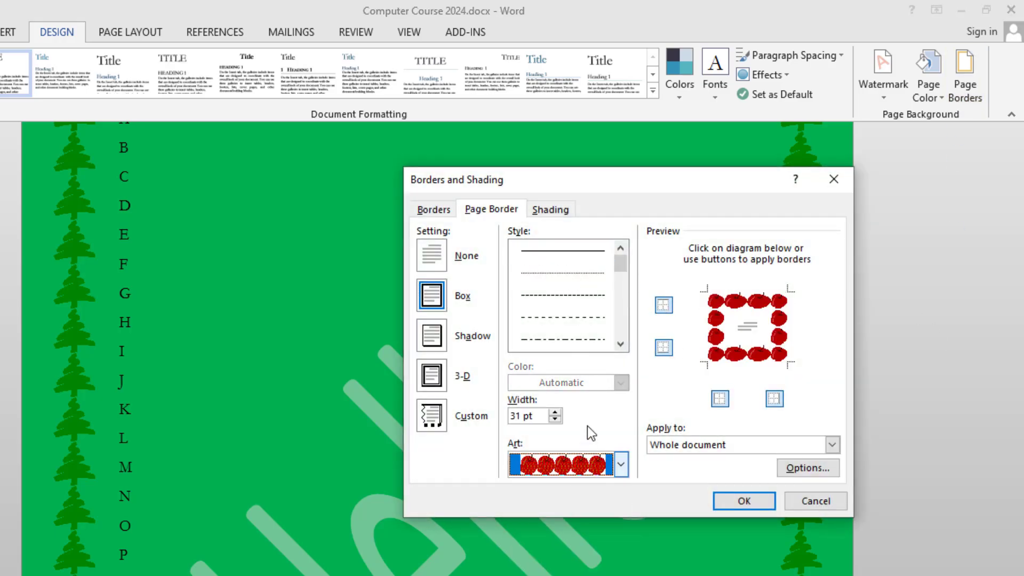
Reduce the apple art border's width to 15 pt and apply it to the whole document.
{"action": "left_click", "coordinate": [555, 419]}
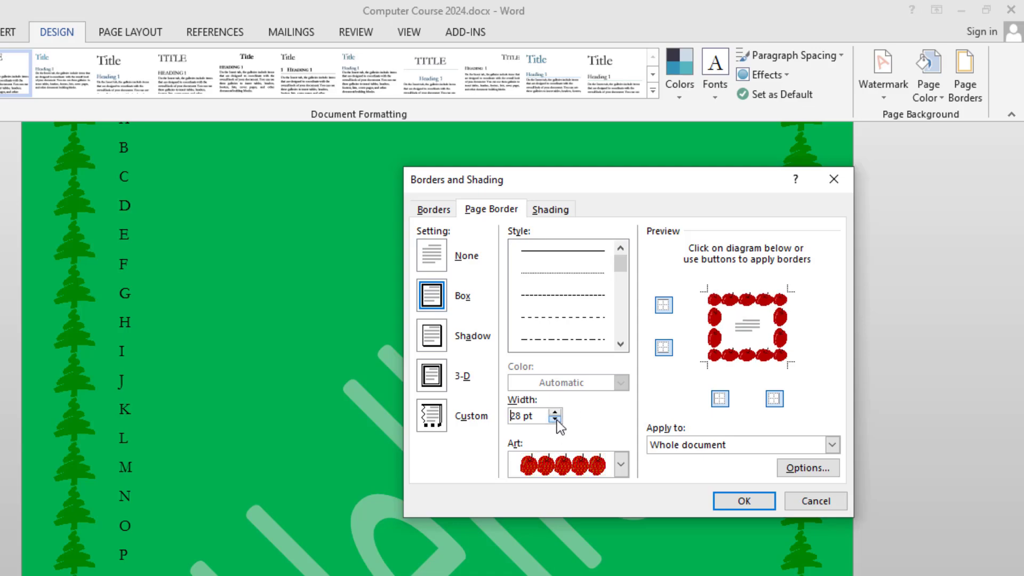
{"action": "left_click", "coordinate": [556, 419]}
{"action": "left_click", "coordinate": [556, 419]}
{"action": "left_click", "coordinate": [555, 419]}
{"action": "left_click", "coordinate": [555, 419]}
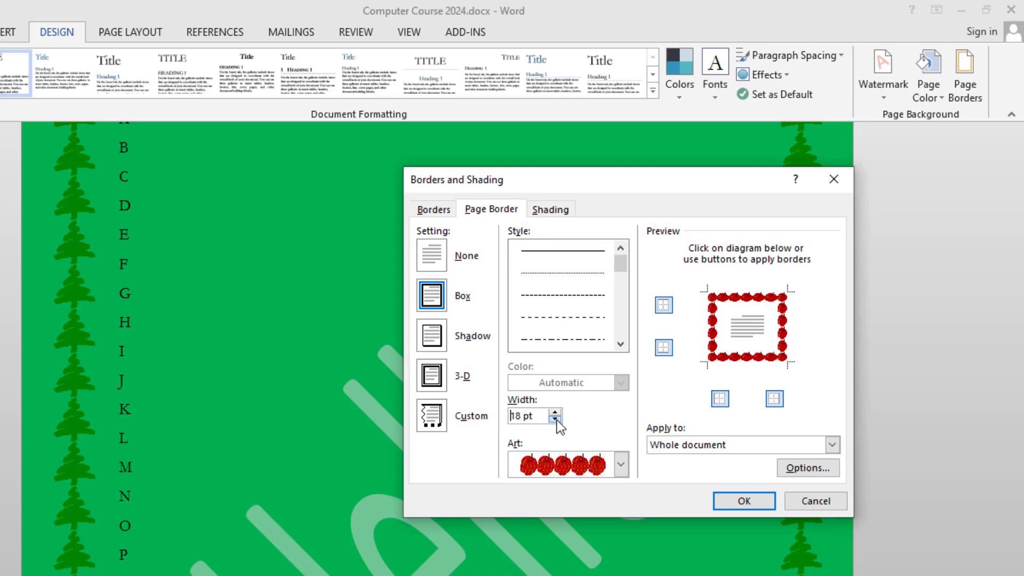
{"action": "left_click", "coordinate": [555, 420]}
{"action": "left_click", "coordinate": [555, 419]}
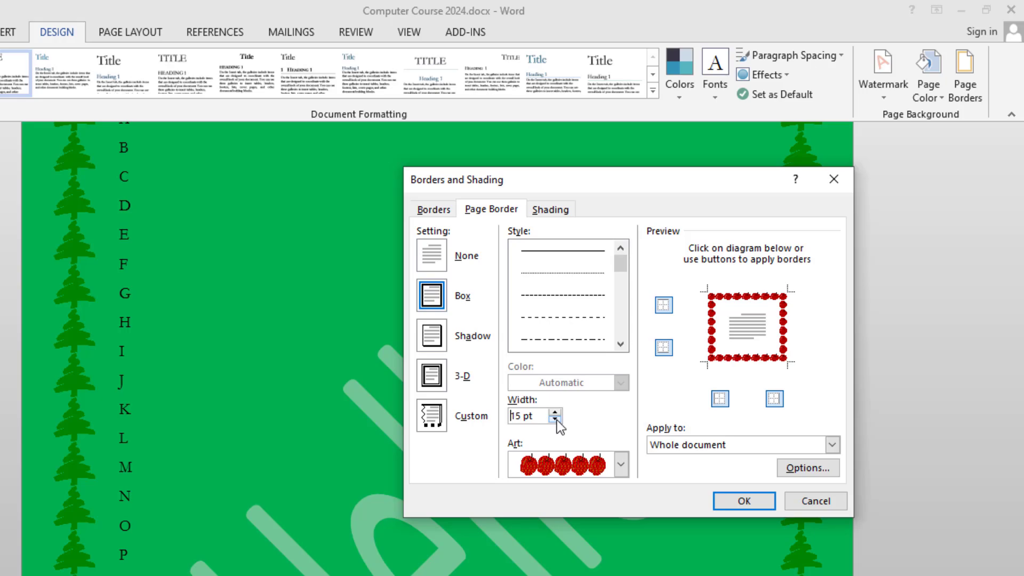
{"action": "left_click", "coordinate": [744, 501]}
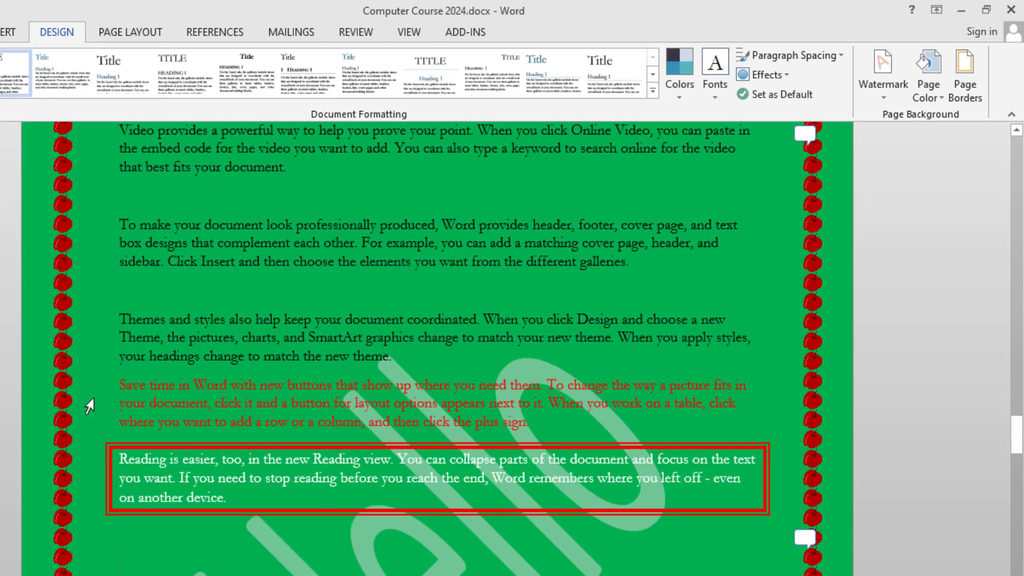